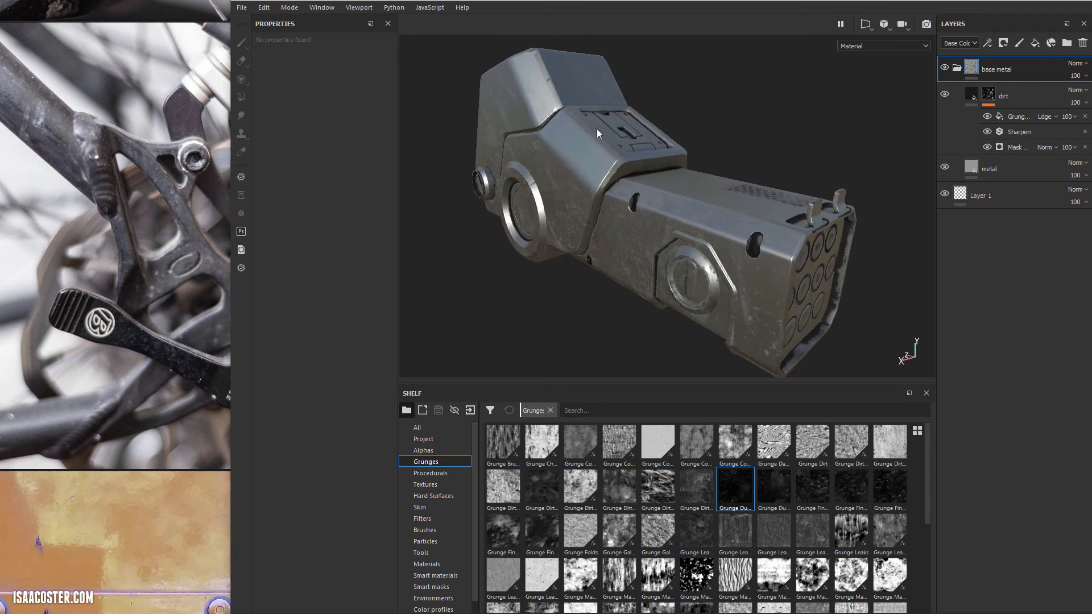
Orbit and zoom around the model to inspect the barrel from side and three-quarter angles.
alt+drag(645, 219, 558, 259)
alt+right_drag(558, 259, 569, 203)
alt+drag(569, 203, 799, 188)
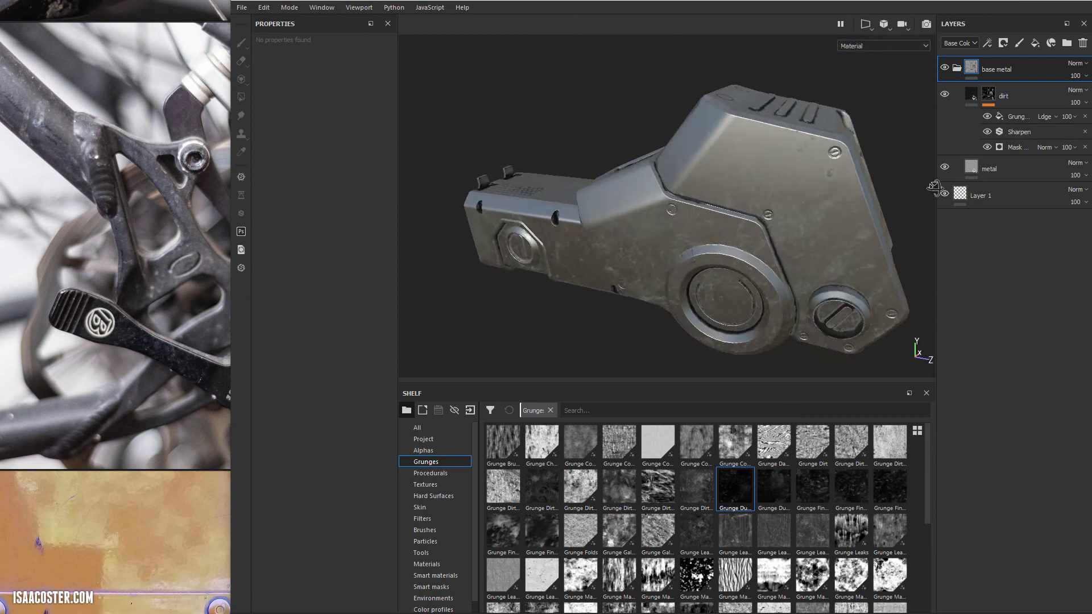
alt+right_drag(799, 187, 805, 171)
alt+drag(804, 171, 817, 140)
alt+drag(683, 251, 773, 208)
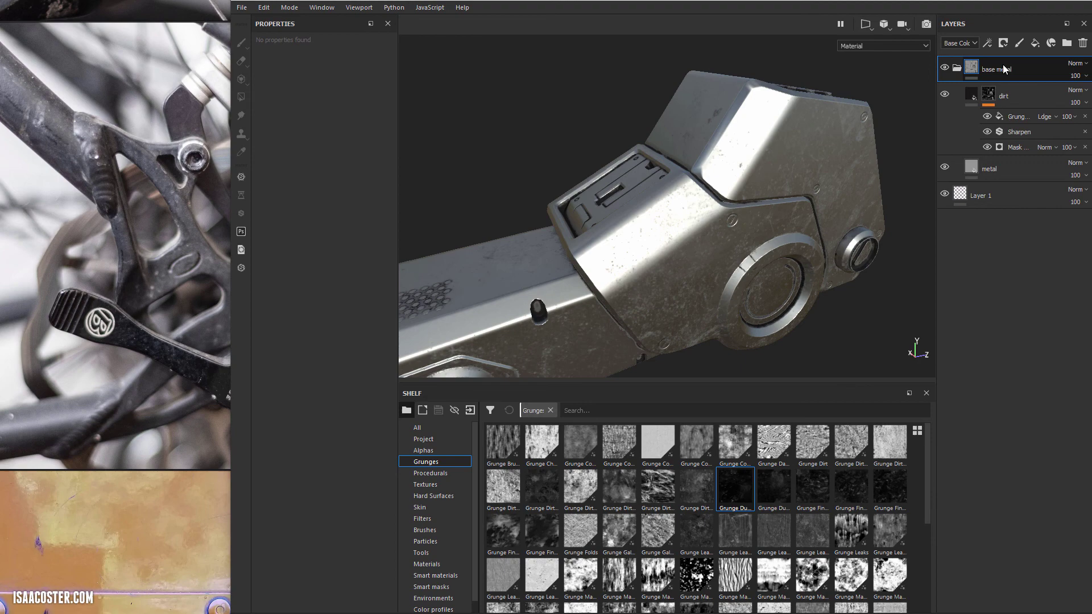
alt+drag(741, 154, 888, 114)
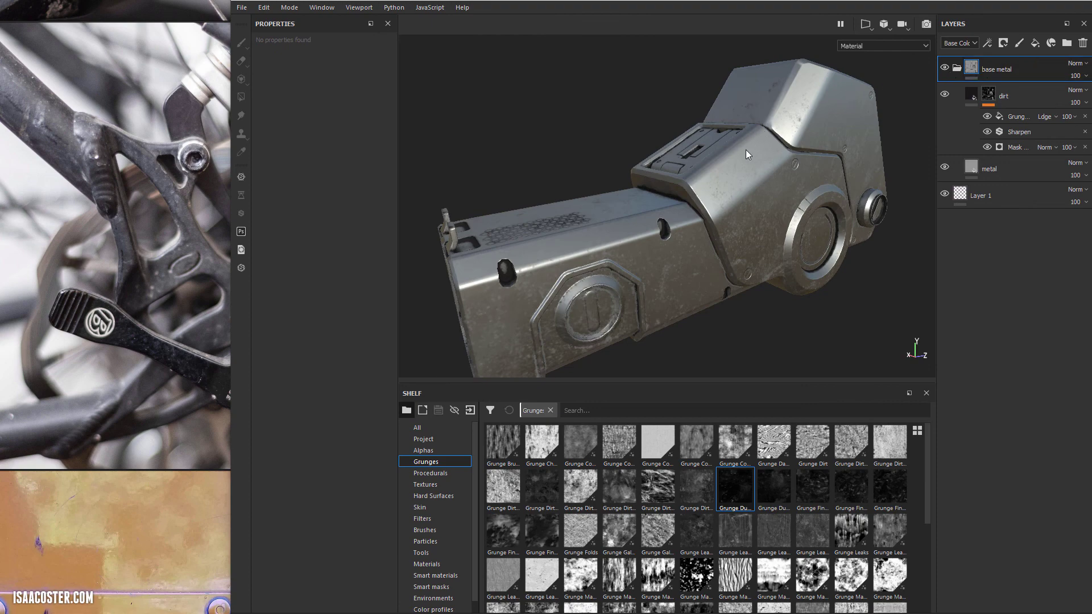
alt+drag(745, 149, 649, 177)
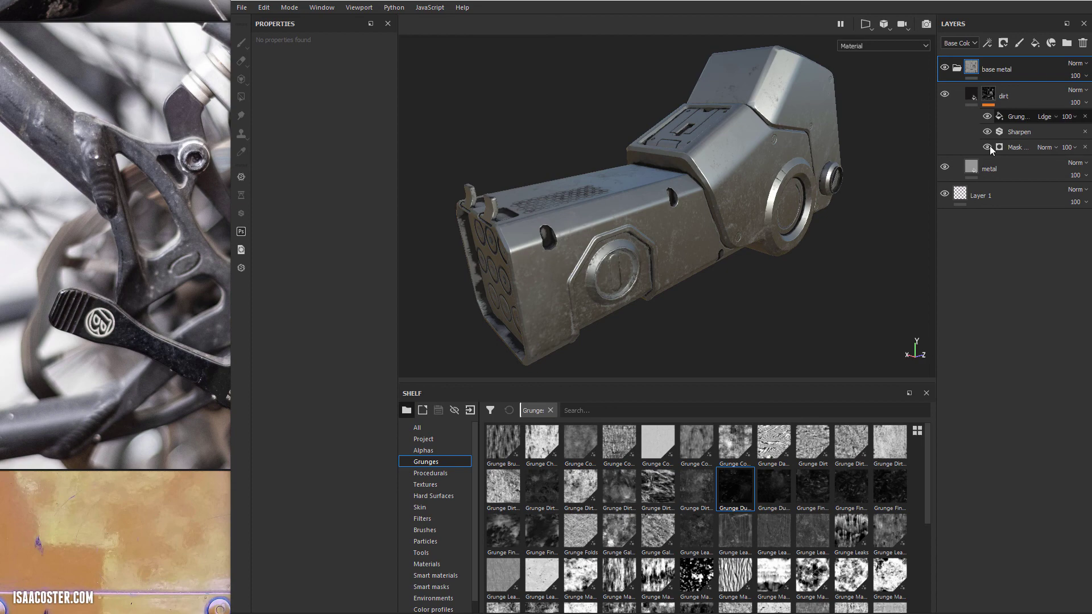
Duplicate the metal layer and tint the copy's base colour a dark, desaturated grey-blue.
click(1019, 170)
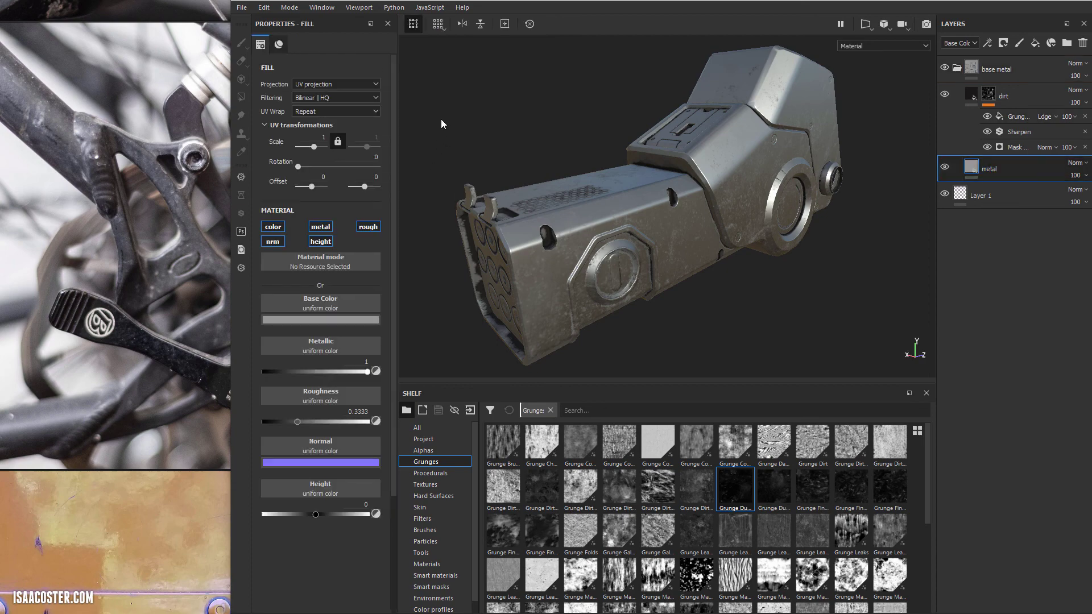
alt+drag(706, 203, 740, 215)
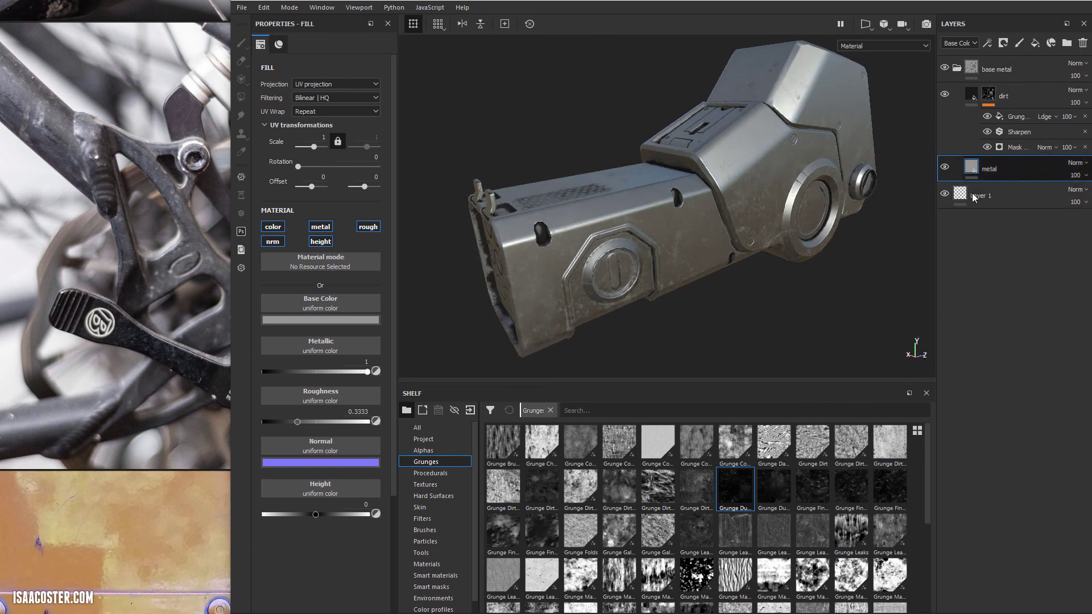
key(ctrl+d)
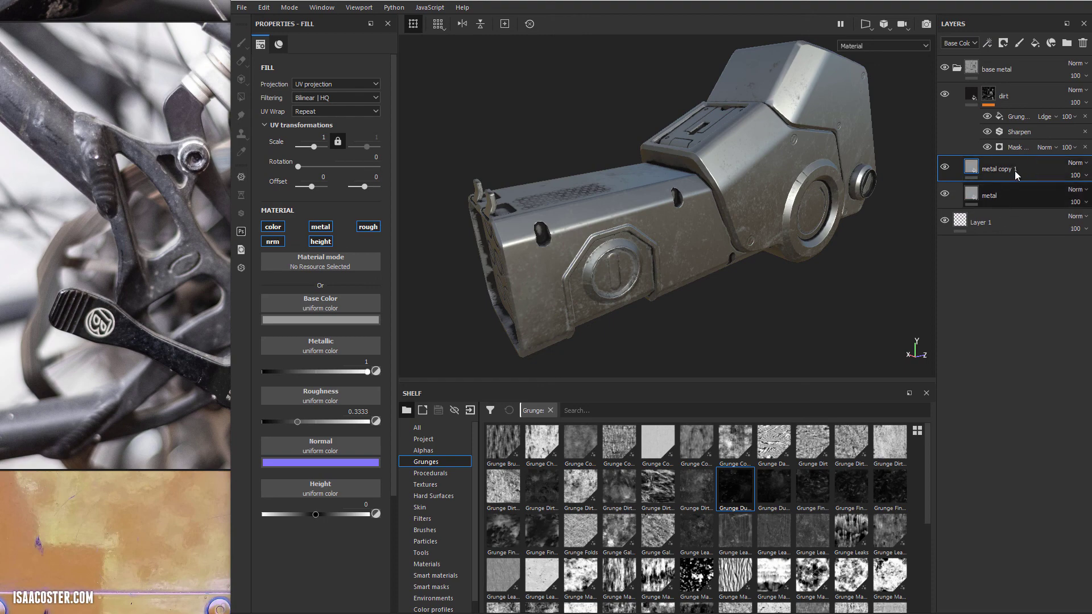
click(363, 319)
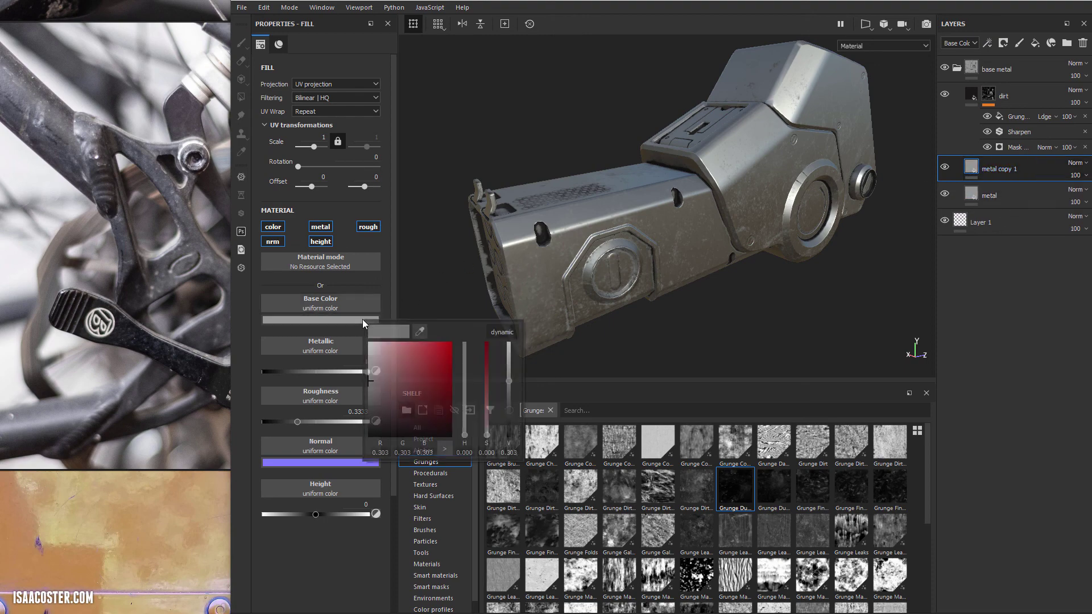
click(441, 357)
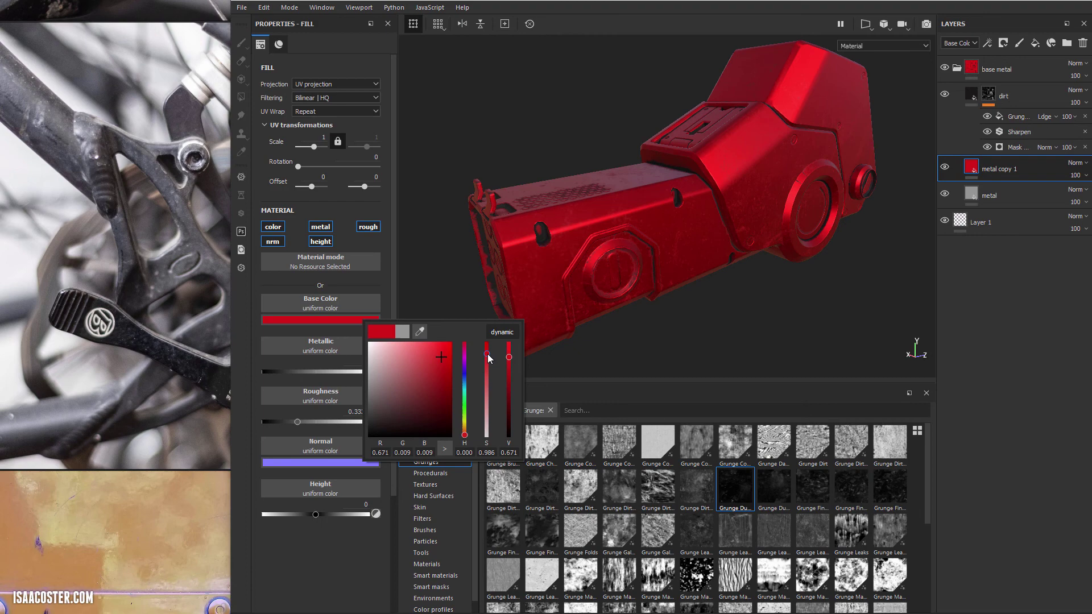
click(465, 380)
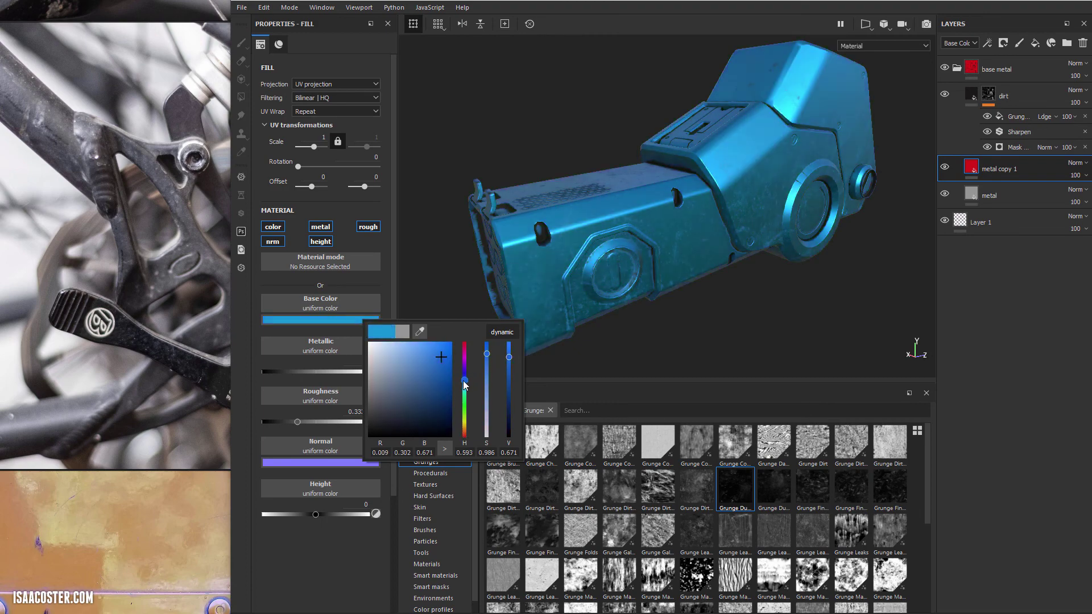
mouse_move(393, 382)
mouse_down()
mouse_move(383, 360)
mouse_move(381, 381)
mouse_up()
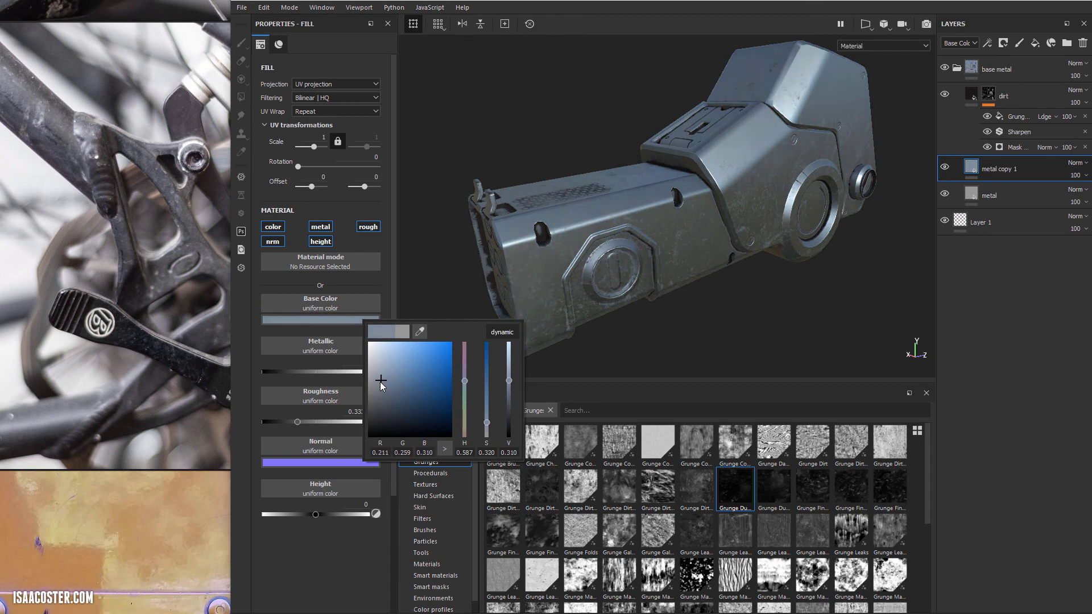
Add a black mask to metal copy 1.
click(726, 357)
right_click(997, 169)
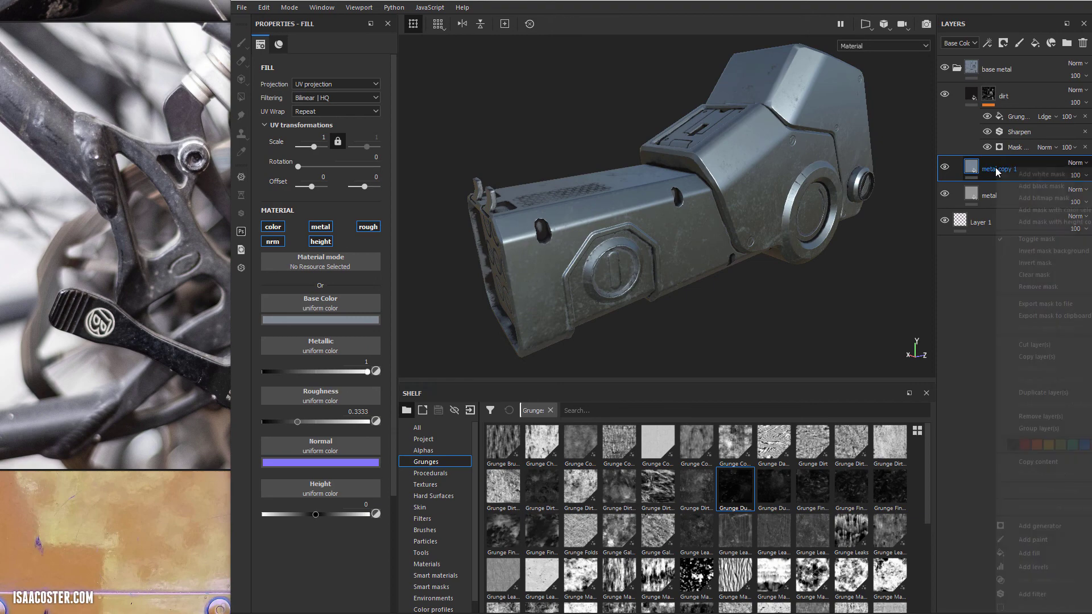
click(1042, 186)
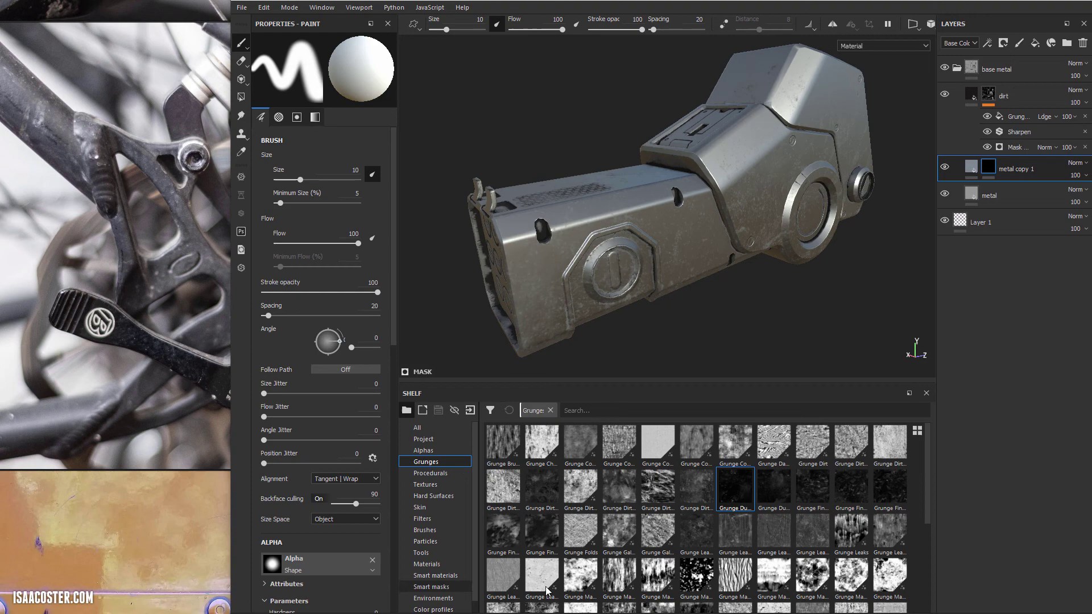
Apply the Edge Rust smart mask to metal copy 1's mask and inspect the wear.
click(432, 586)
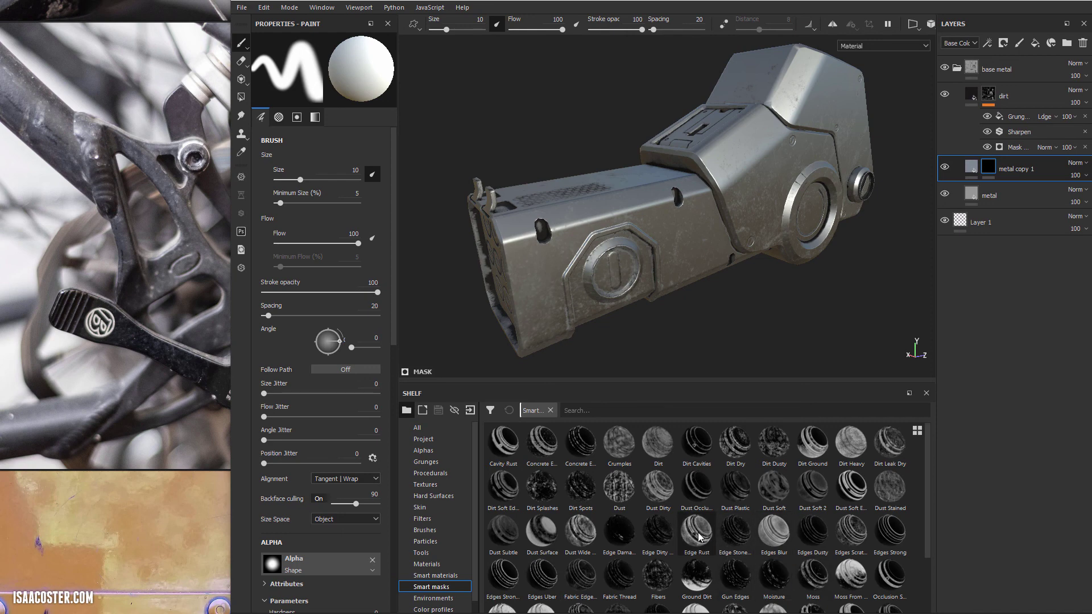
drag(700, 538, 989, 176)
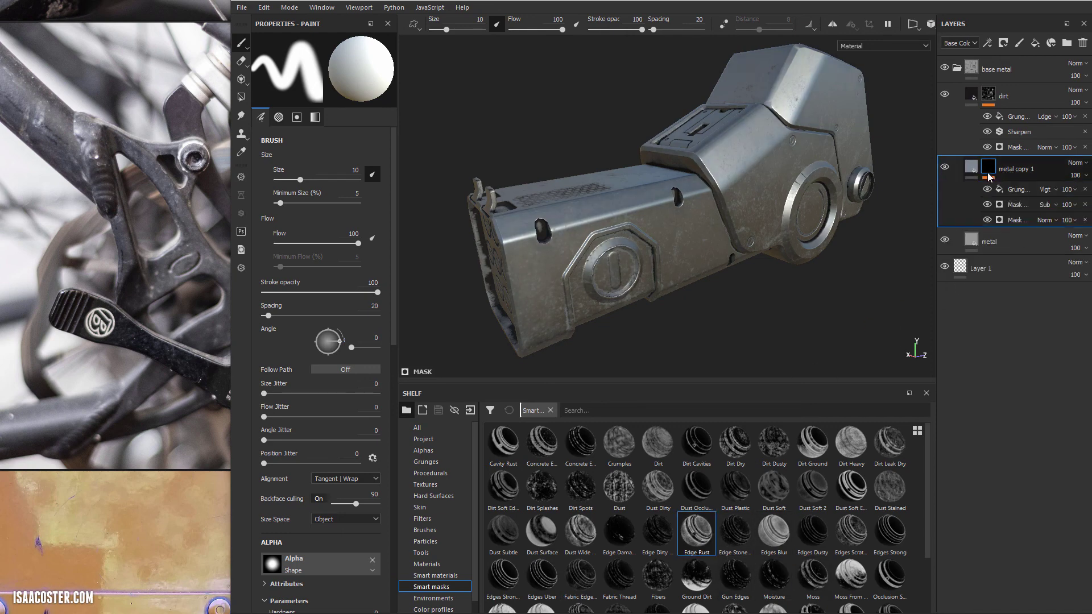
alt+drag(768, 305, 727, 313)
alt+right_drag(727, 313, 647, 310)
mouse_move(647, 310)
alt+mouse_down()
mouse_move(710, 326)
mouse_move(734, 318)
alt+mouse_up()
Refine metal copy 1's base colour to a subtle blue-grey of about RGB 0.174, 0.186, 0.200.
click(971, 167)
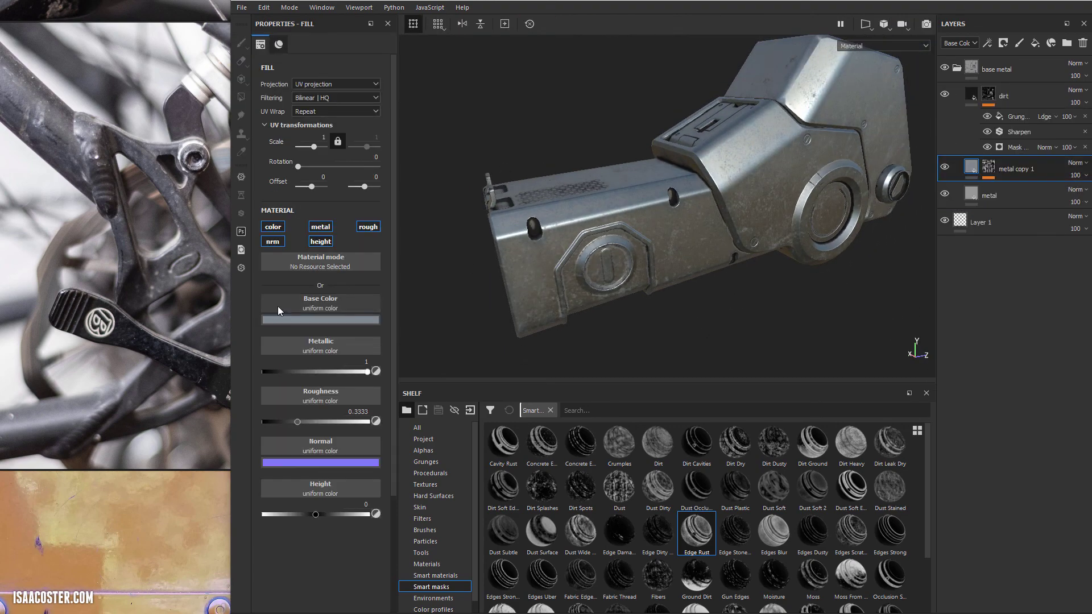
click(288, 320)
mouse_move(320, 381)
mouse_down()
mouse_move(298, 380)
mouse_move(302, 392)
mouse_up()
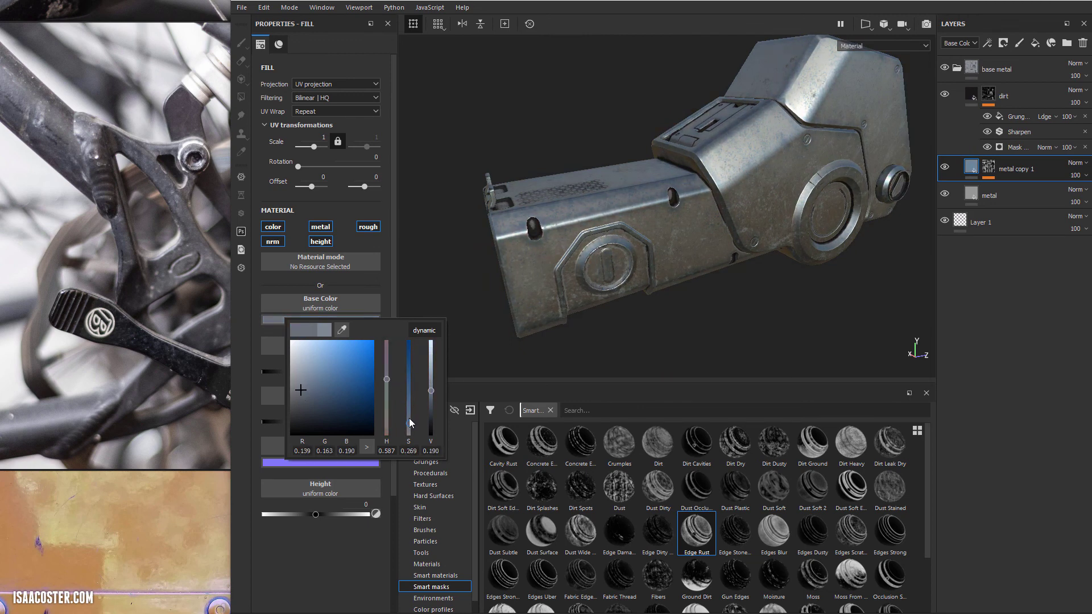
click(592, 310)
click(334, 319)
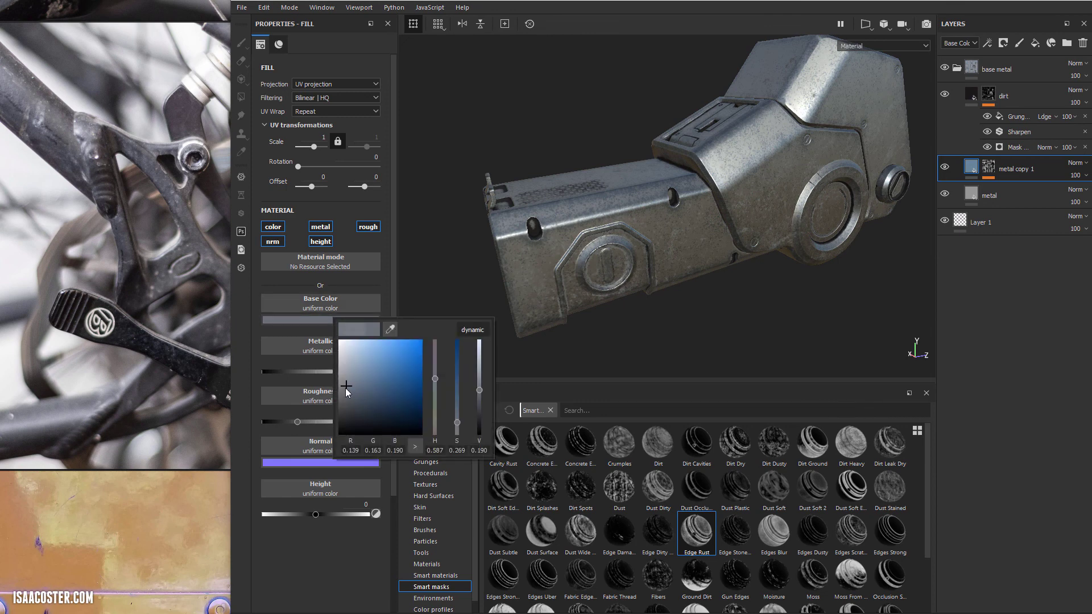
drag(350, 391, 349, 391)
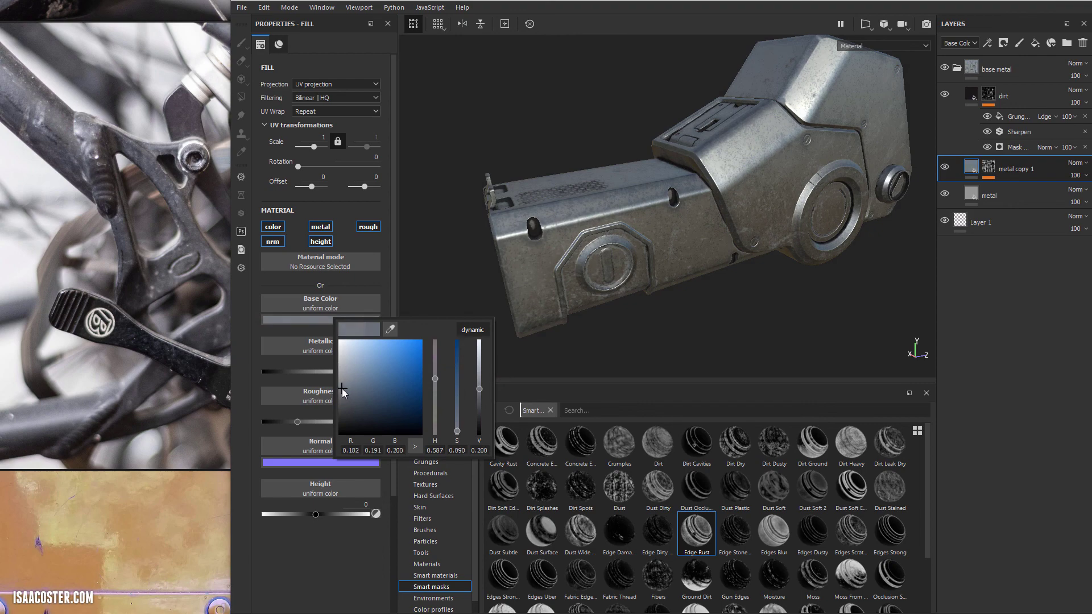
drag(342, 388, 343, 388)
alt+drag(569, 255, 711, 260)
scroll(711, 261, up, 5)
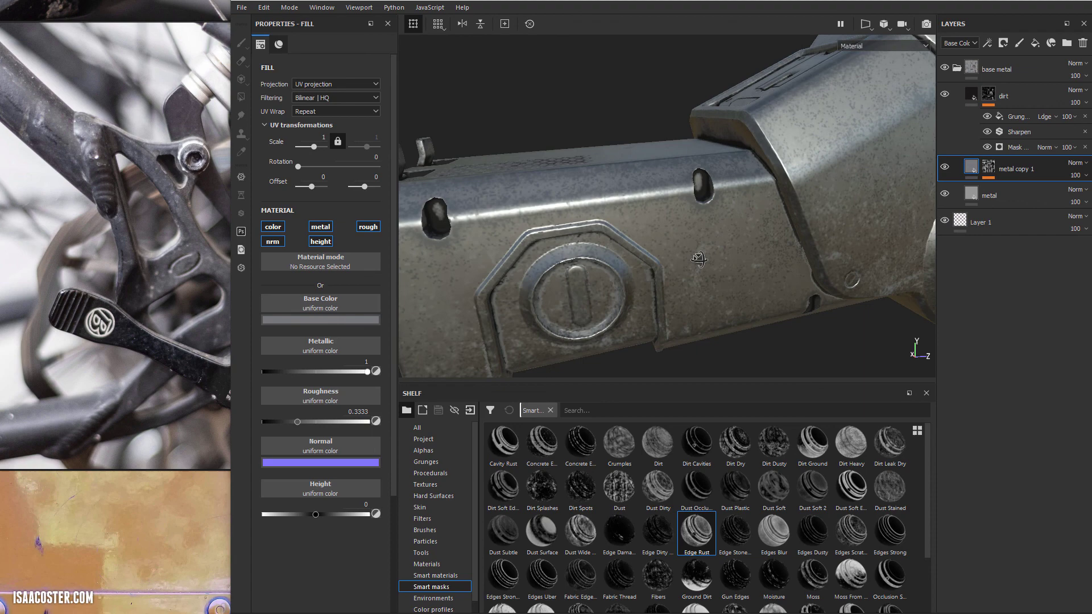
Toggle the Grunge fill and mask effects in metal copy 1's mask to compare their contribution.
alt+click(990, 167)
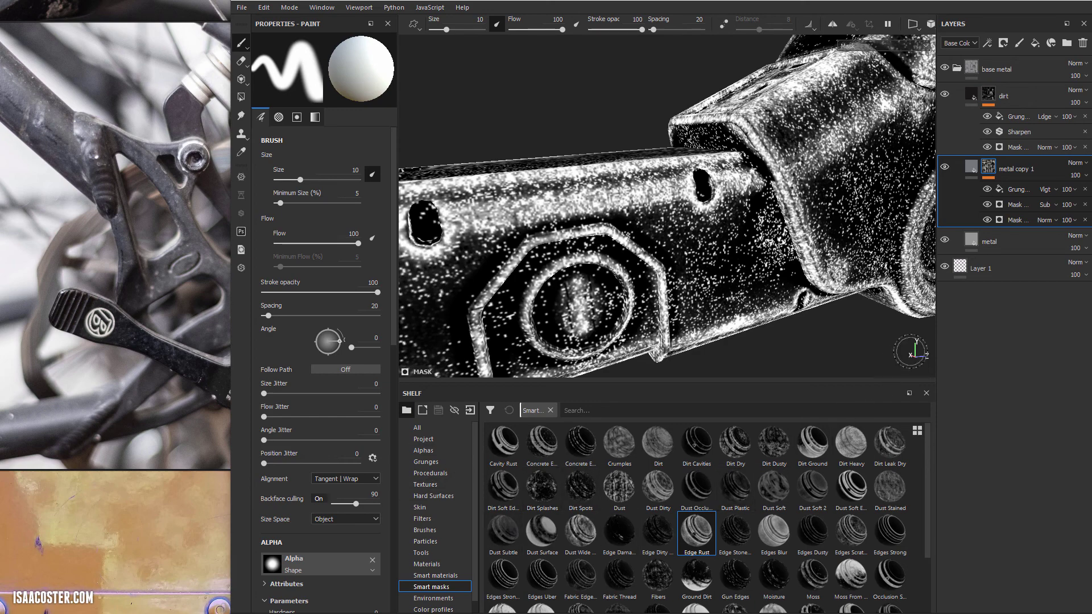
click(988, 192)
click(988, 191)
click(988, 220)
click(989, 221)
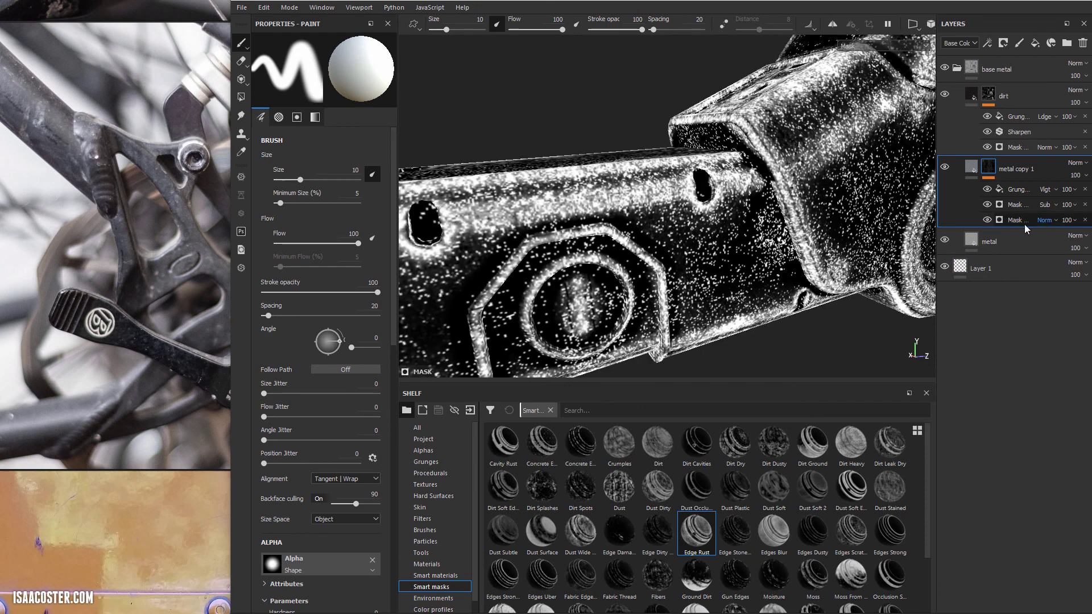
click(988, 221)
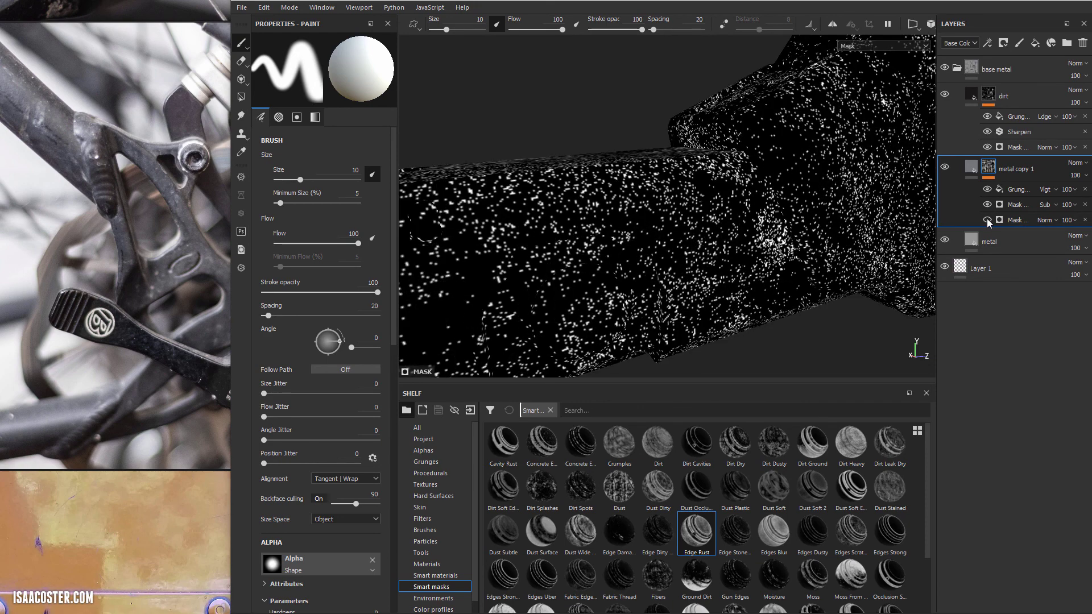
click(988, 190)
click(988, 190)
click(988, 190)
click(988, 221)
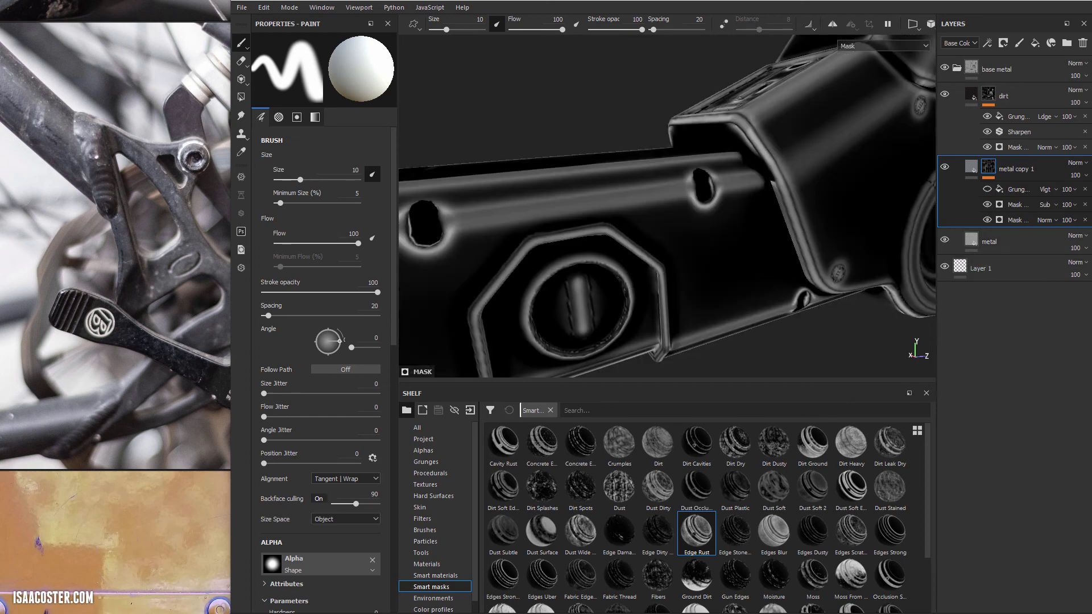
click(988, 189)
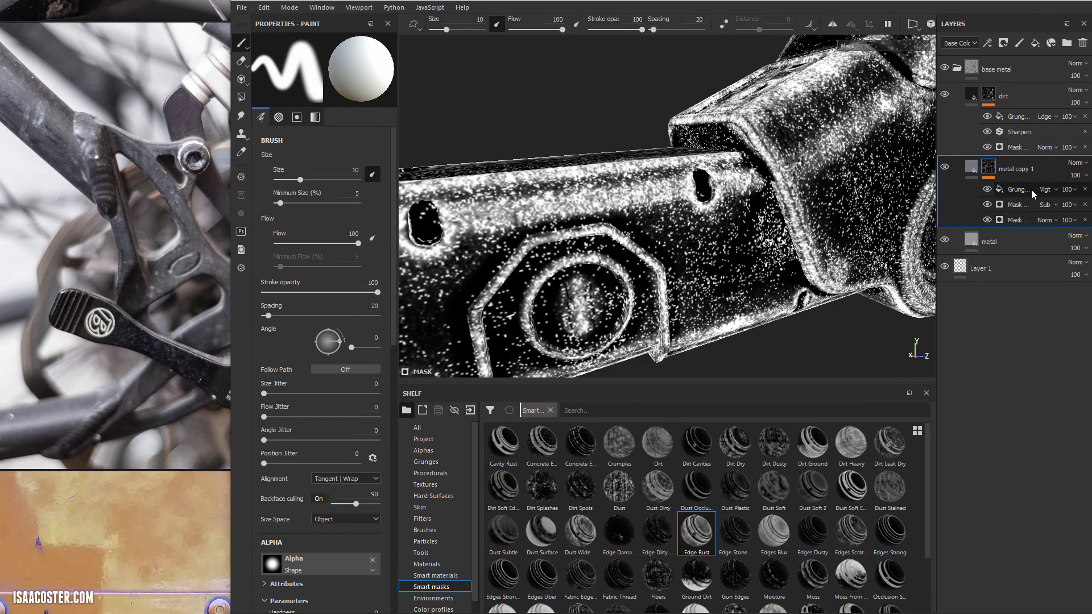
Fade the Grunge fill's opacity down to about 24.
click(1075, 189)
click(1083, 210)
mouse_move(1083, 210)
mouse_down()
mouse_move(1068, 210)
mouse_move(1077, 211)
mouse_up()
Replace the mask grunge with Grunge Fingerprints Smeared and raise its Balance to 0.84.
click(1017, 189)
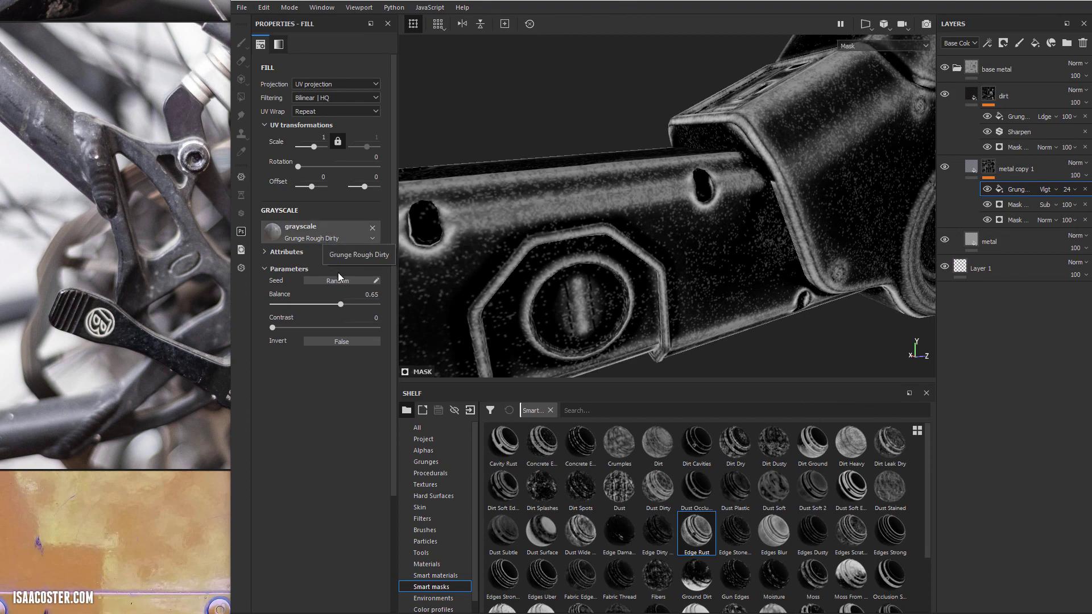
drag(337, 308, 339, 307)
click(426, 462)
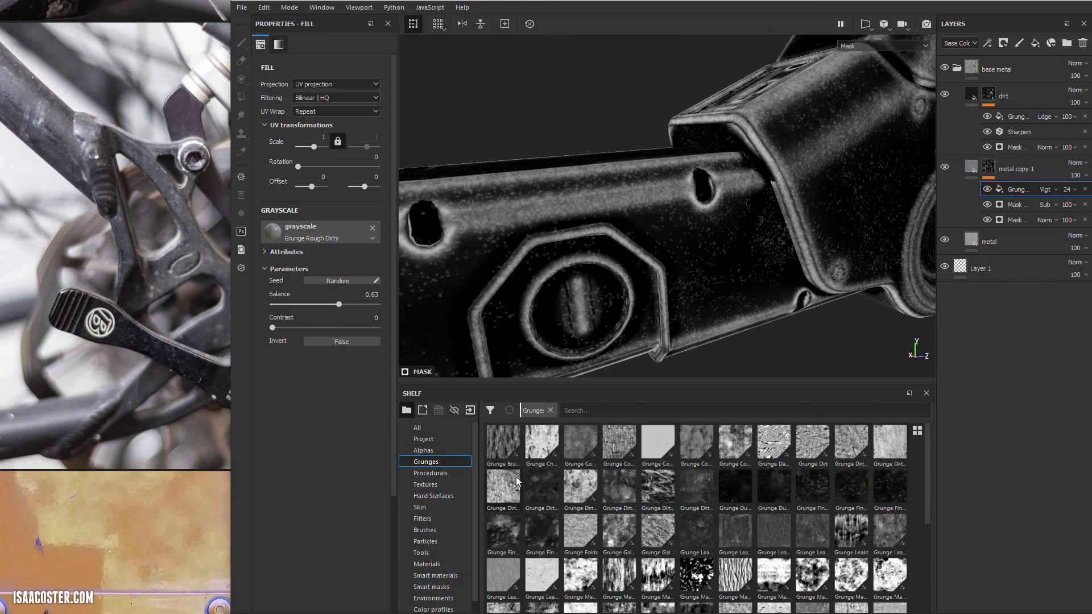
drag(510, 540, 324, 234)
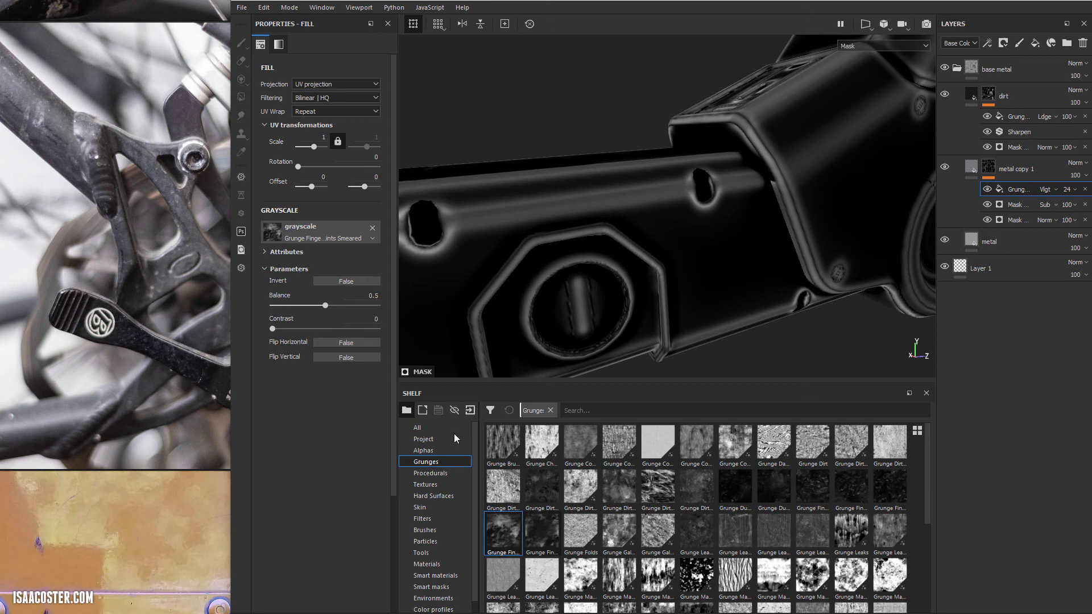
drag(325, 305, 360, 302)
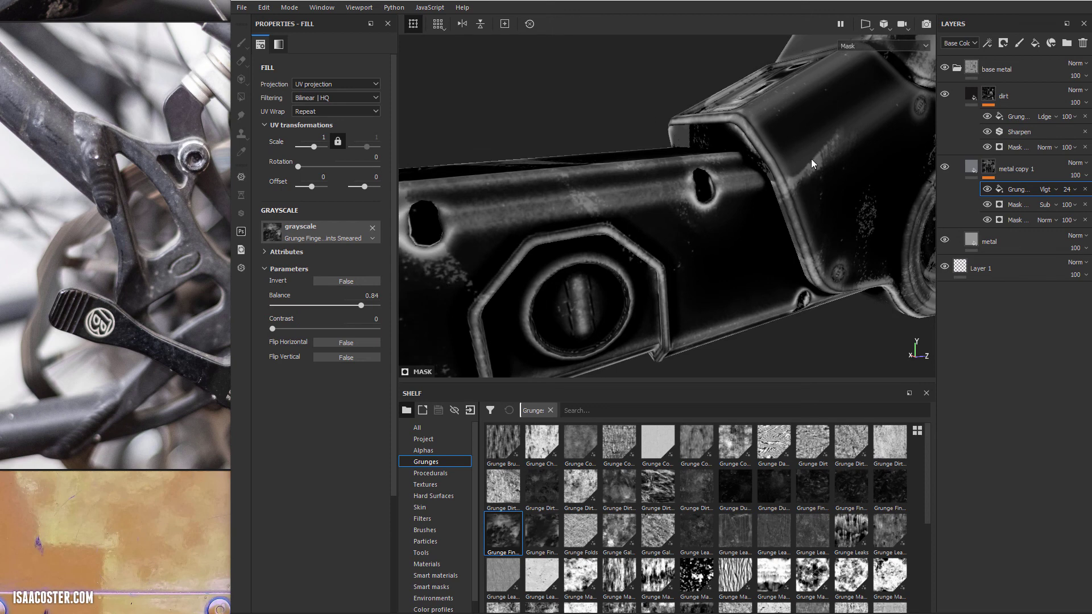
click(337, 83)
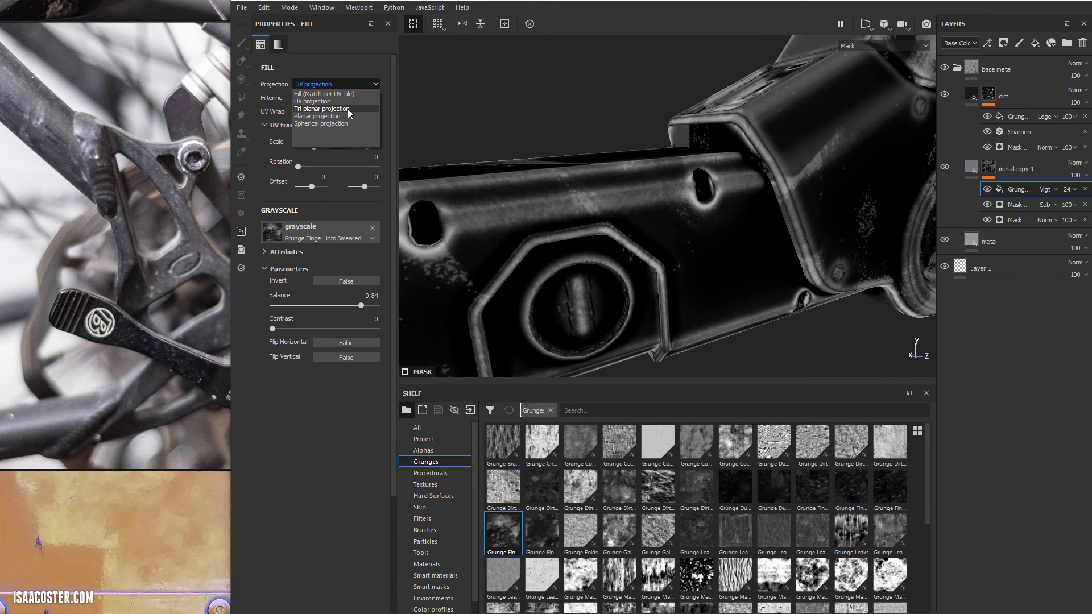
Project the mask grunge tri-planar, swap in Grunge Leaks, and return to Material view.
click(348, 109)
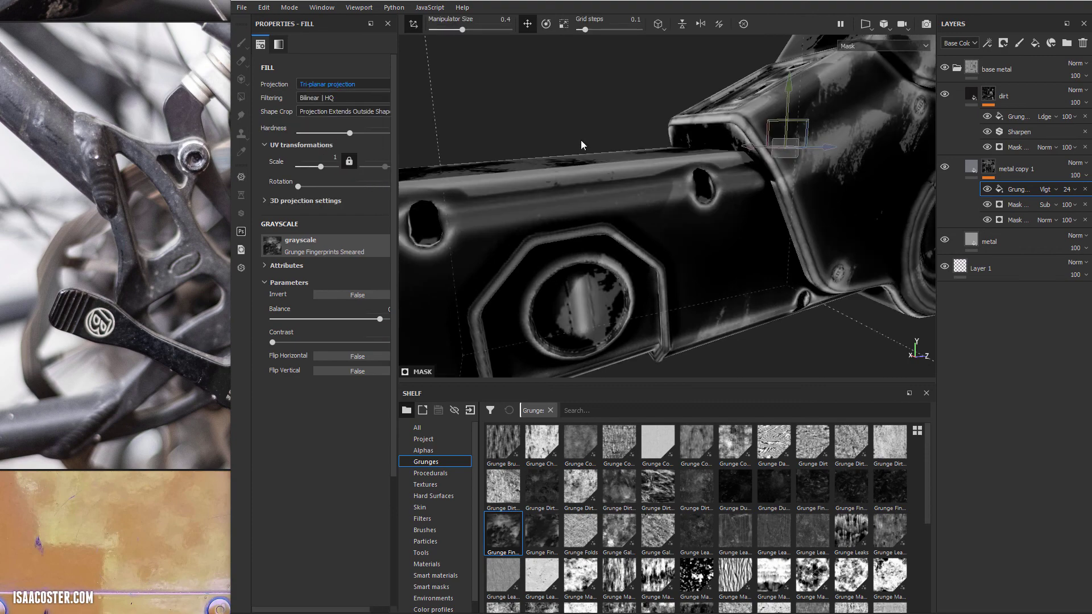
mouse_move(581, 140)
alt+mouse_down()
mouse_move(494, 54)
mouse_move(490, 97)
mouse_move(511, 118)
mouse_move(512, 80)
mouse_move(535, 102)
mouse_move(496, 108)
mouse_move(534, 148)
alt+mouse_up()
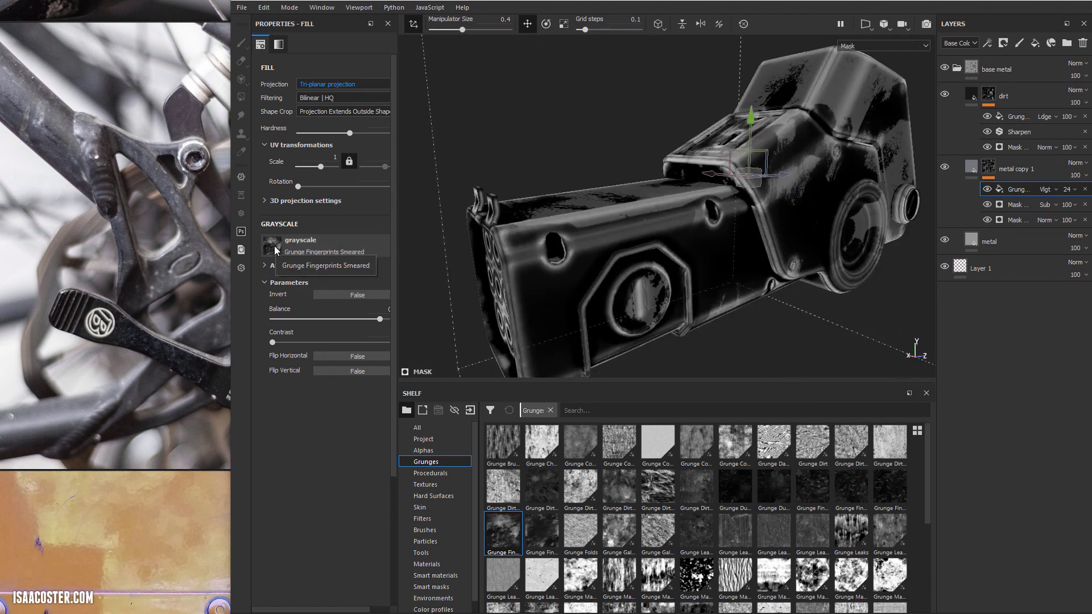
mouse_move(510, 541)
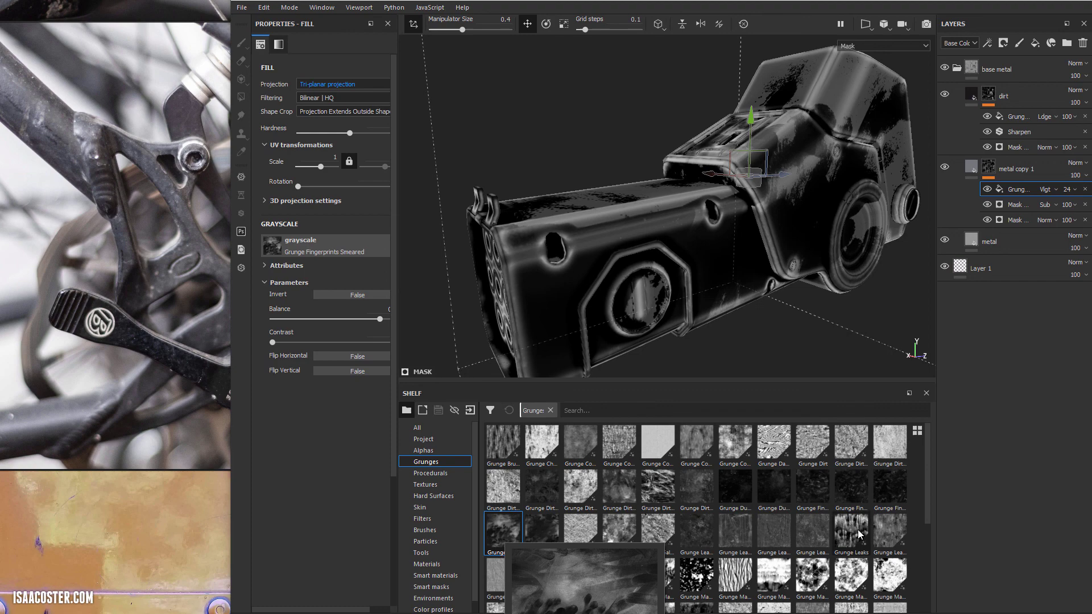
drag(861, 536, 345, 239)
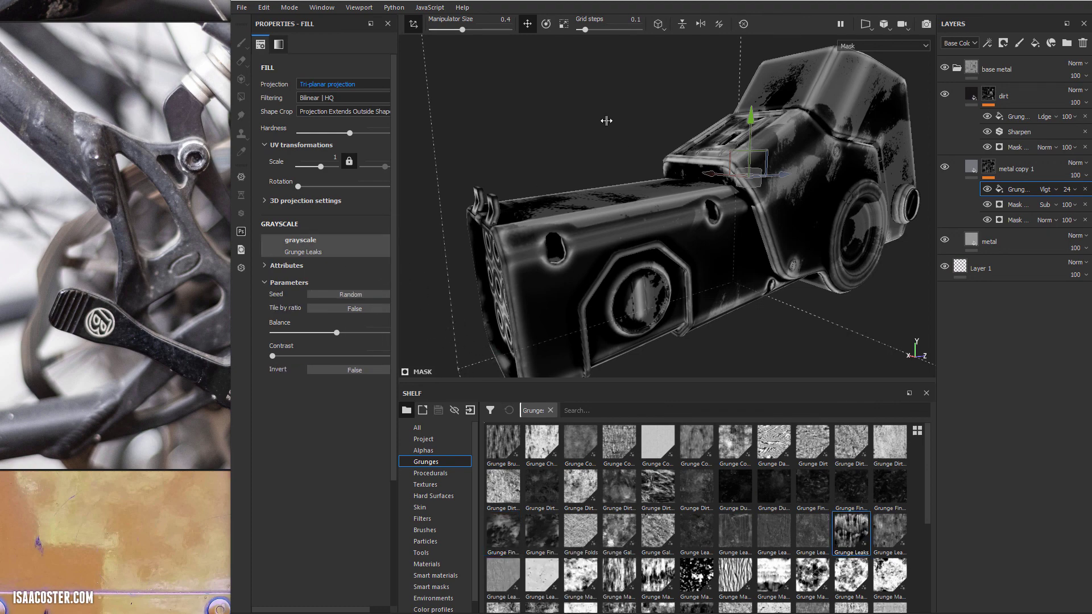
alt+drag(595, 121, 678, 210)
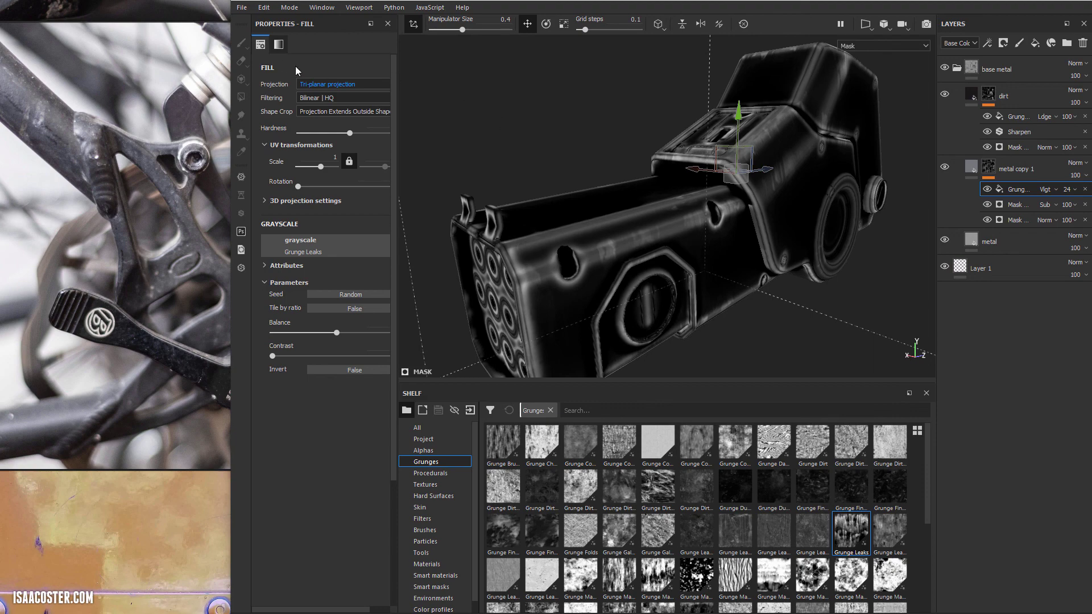
key(m)
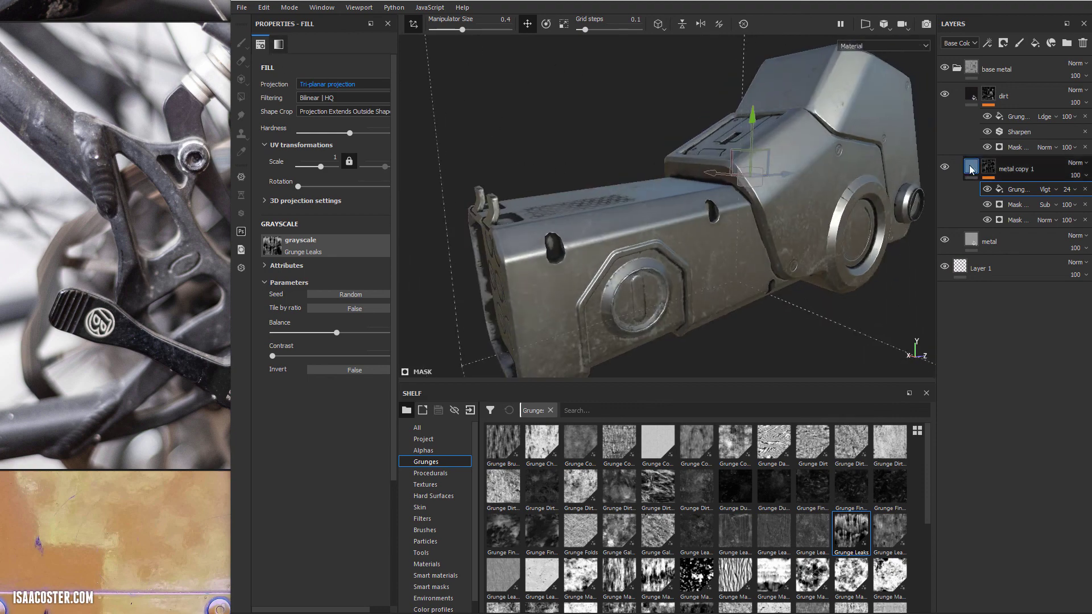
Darken metal copy 1's base colour to a near-black blue, about RGB 0.025, 0.036, 0.047.
click(1016, 169)
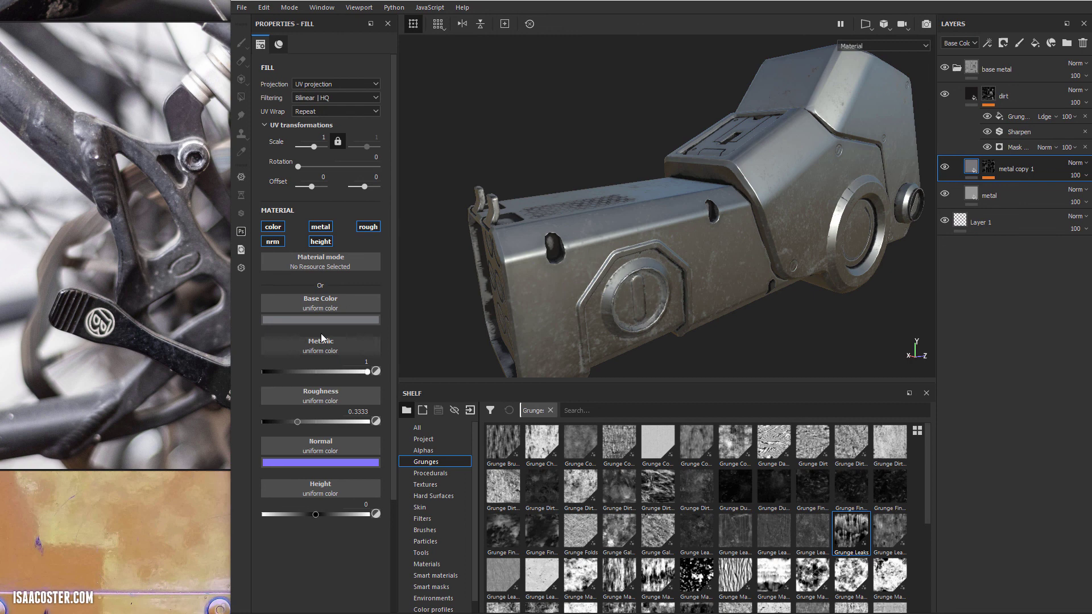
click(364, 319)
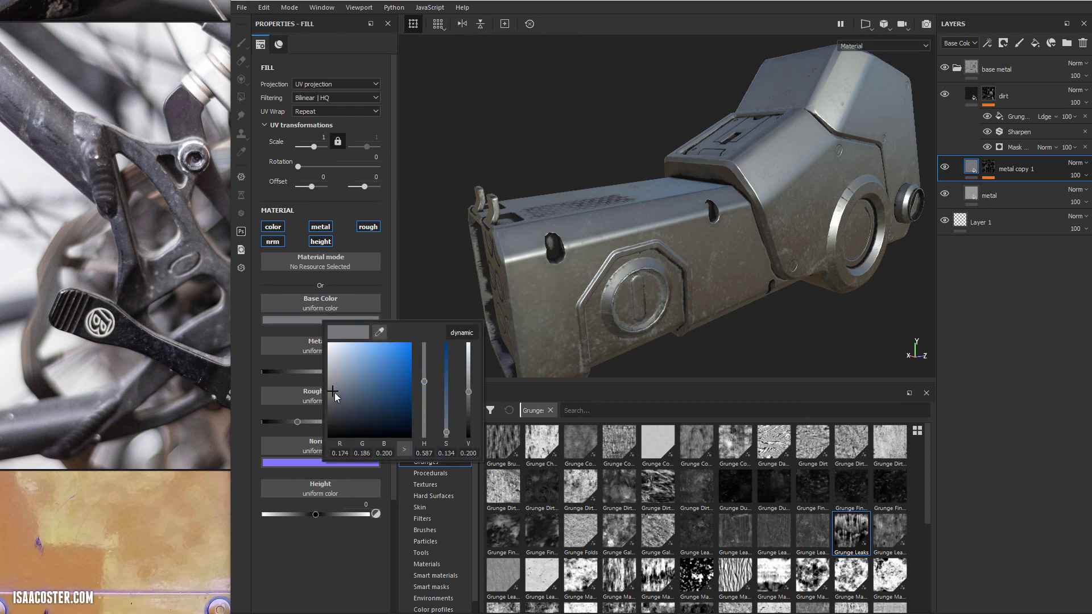
drag(334, 393, 345, 407)
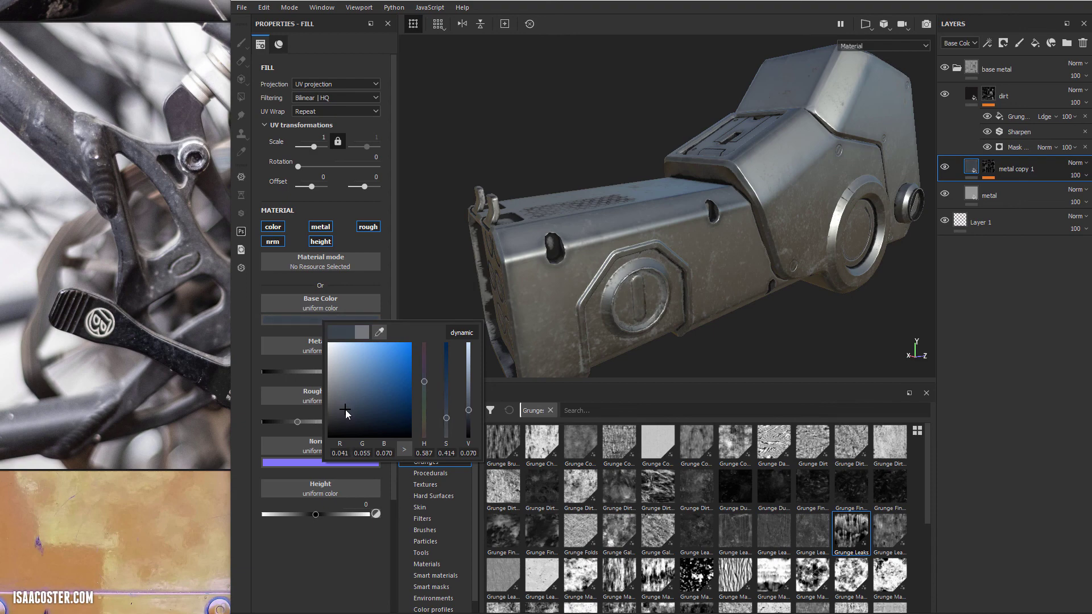
drag(345, 413, 348, 415)
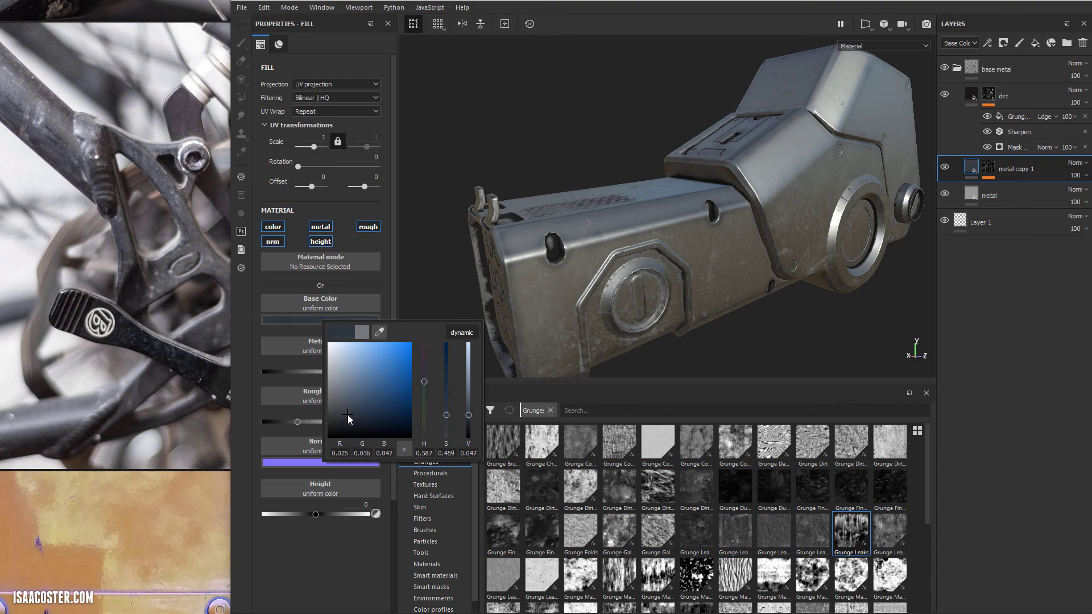
scroll(555, 271, up, 5)
scroll(625, 244, down, 5)
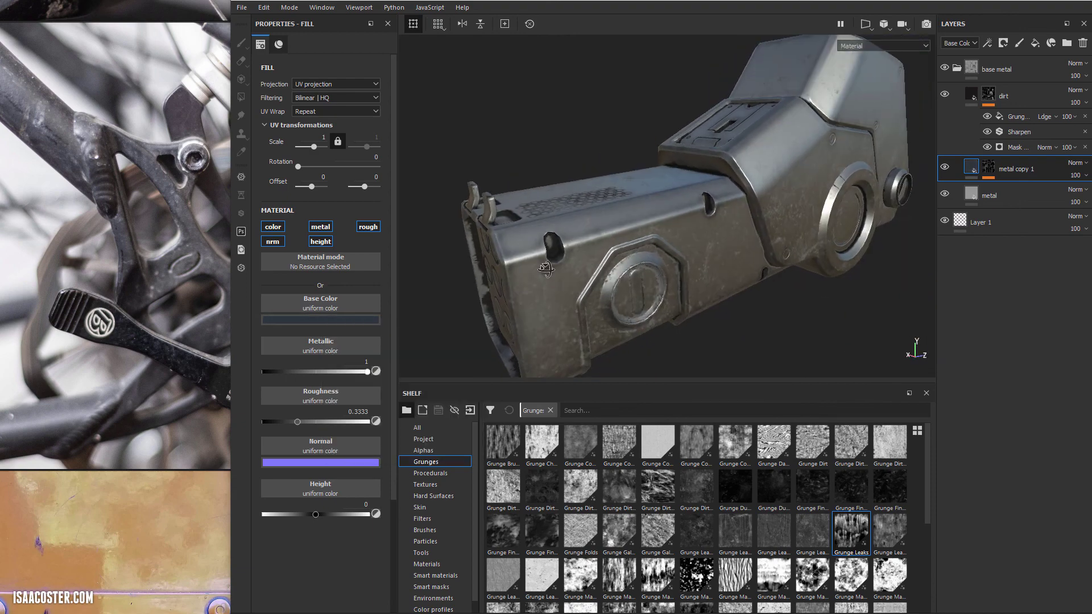
Select the dirt layer and toggle its visibility to compare the model with and without it.
click(965, 92)
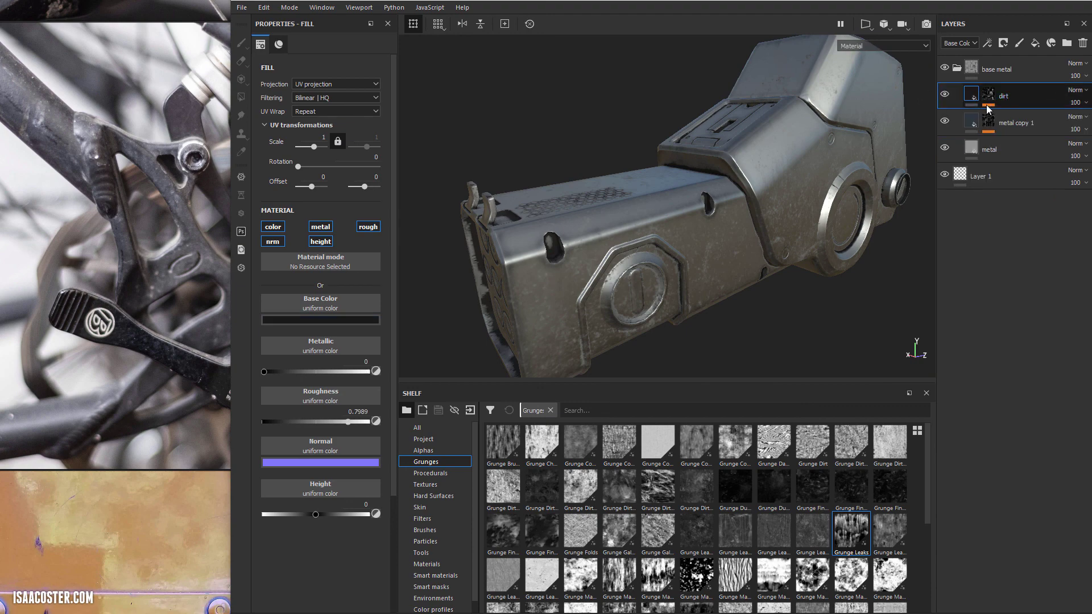
alt+drag(635, 306, 562, 277)
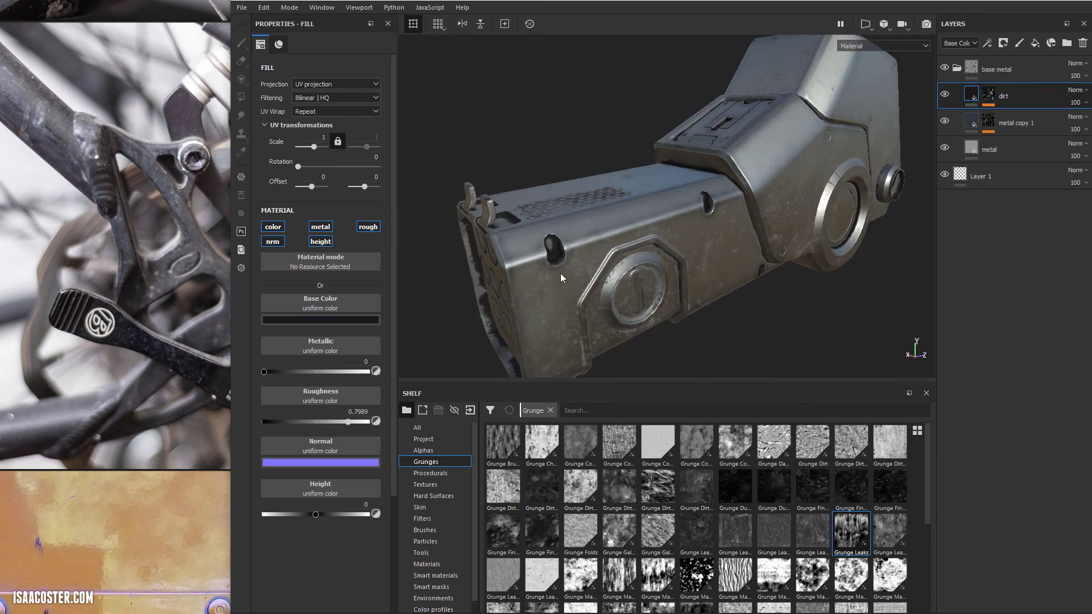
click(945, 95)
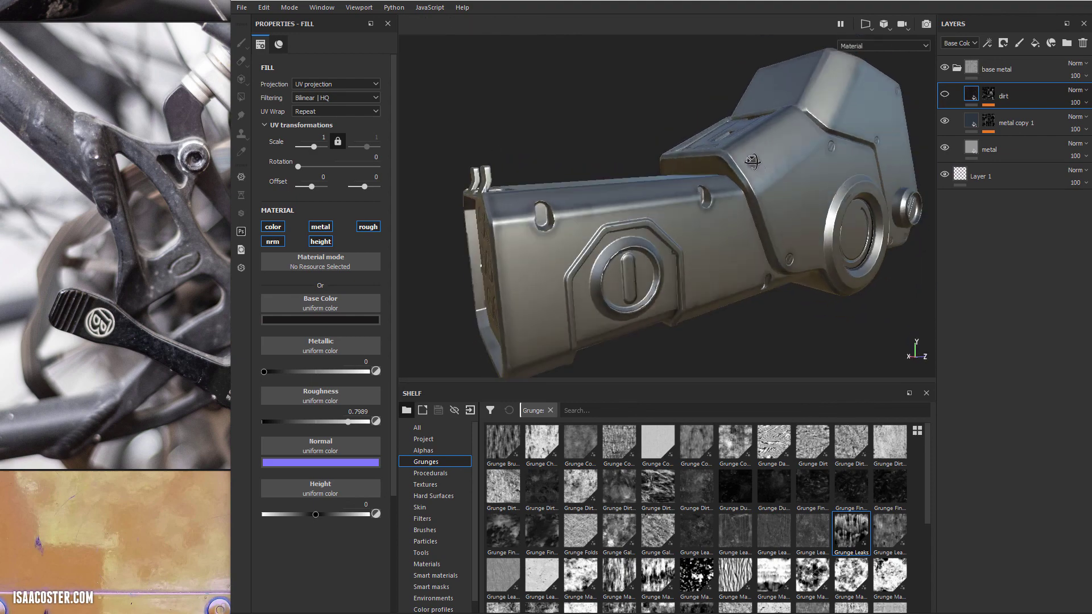
click(988, 95)
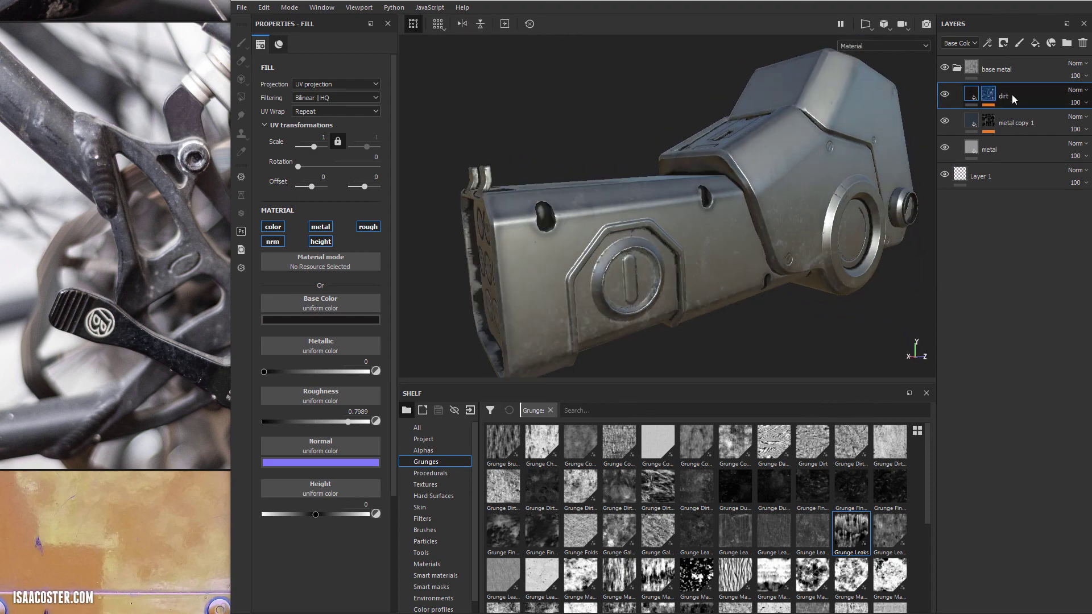
key(1)
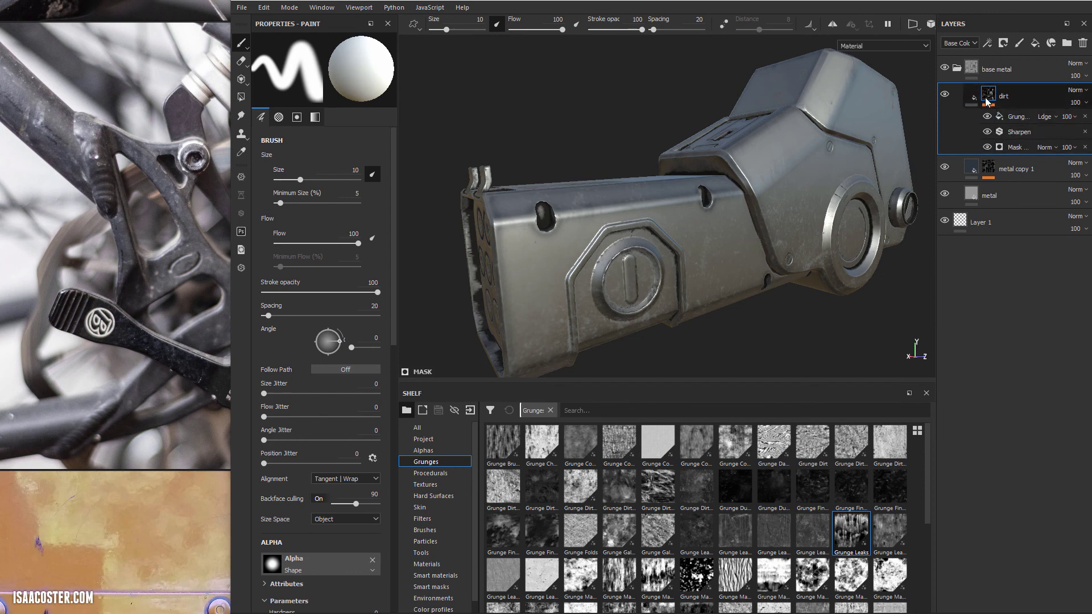
click(1086, 121)
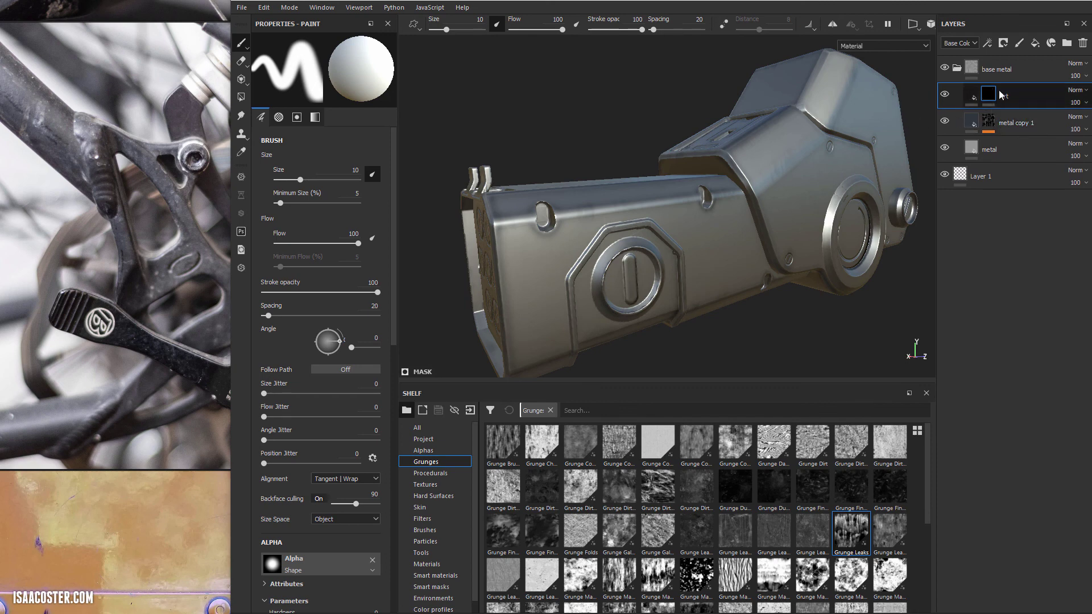
Add a white mask to the dirt layer so its dark fill covers the whole model.
right_click(1016, 98)
click(1016, 97)
mouse_move(700, 210)
alt+mouse_down()
mouse_move(646, 228)
mouse_move(685, 260)
alt+mouse_up()
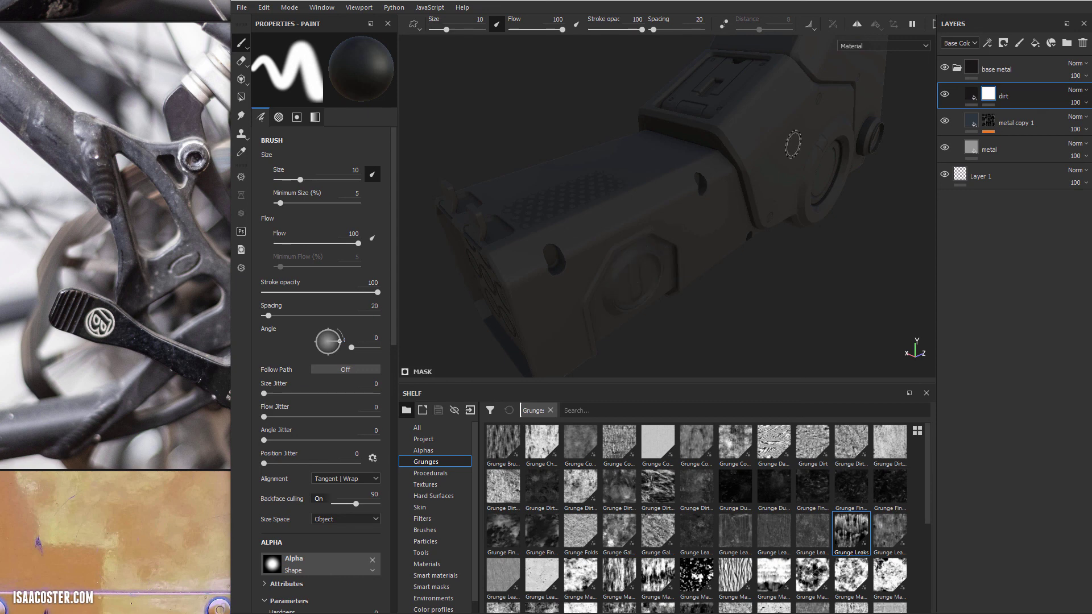
click(972, 96)
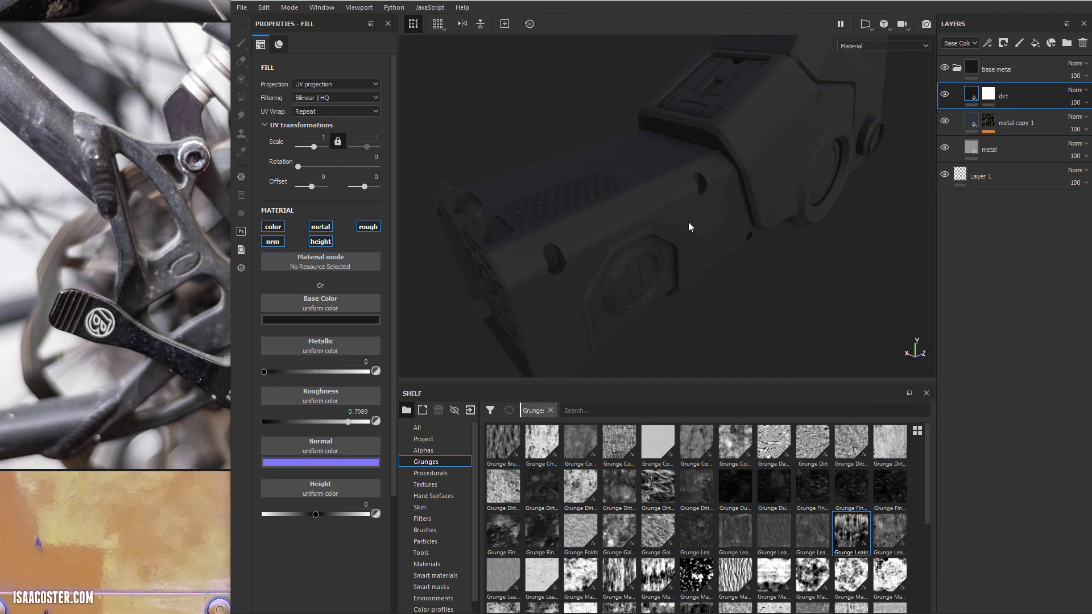
Set the dirt fill's base colour to a near-black warm brown, about RGB 0.013, 0.011, 0.010.
alt+drag(689, 227, 646, 195)
click(319, 320)
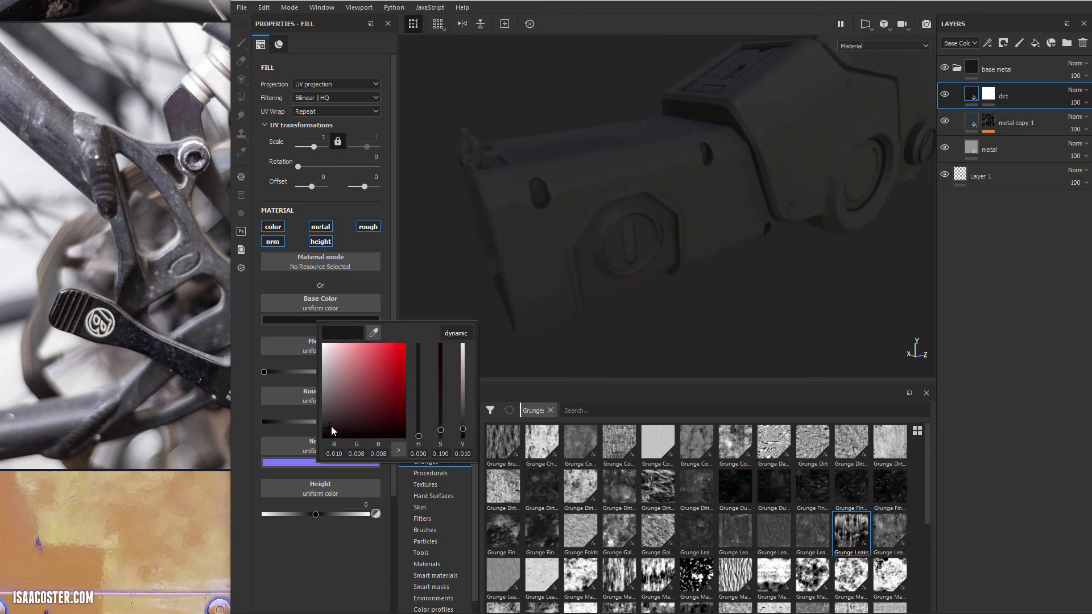
drag(332, 427, 332, 428)
drag(419, 435, 420, 429)
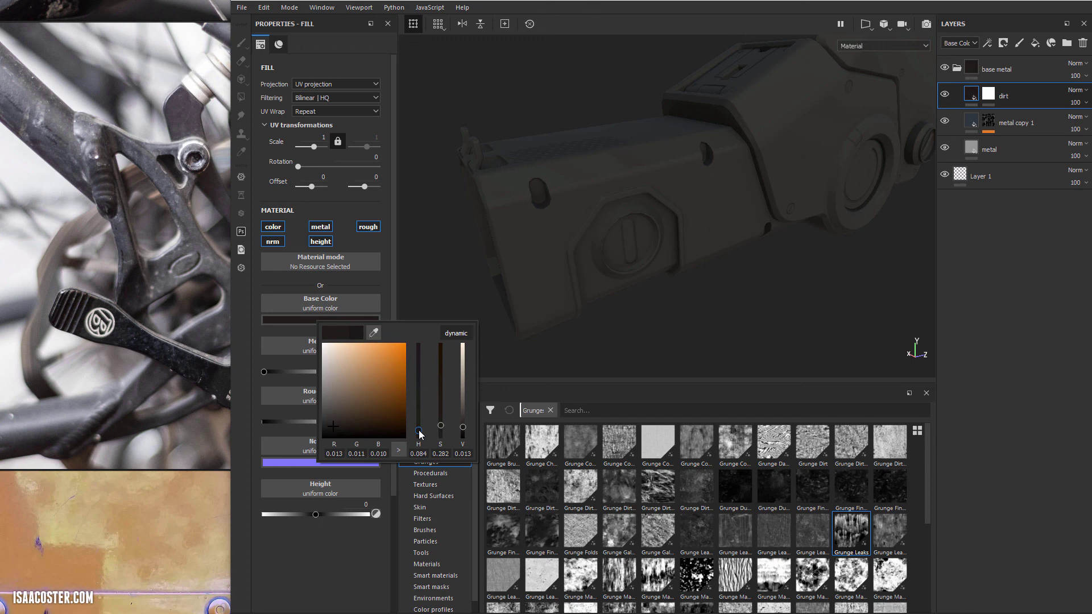
click(626, 321)
alt+drag(636, 319, 776, 231)
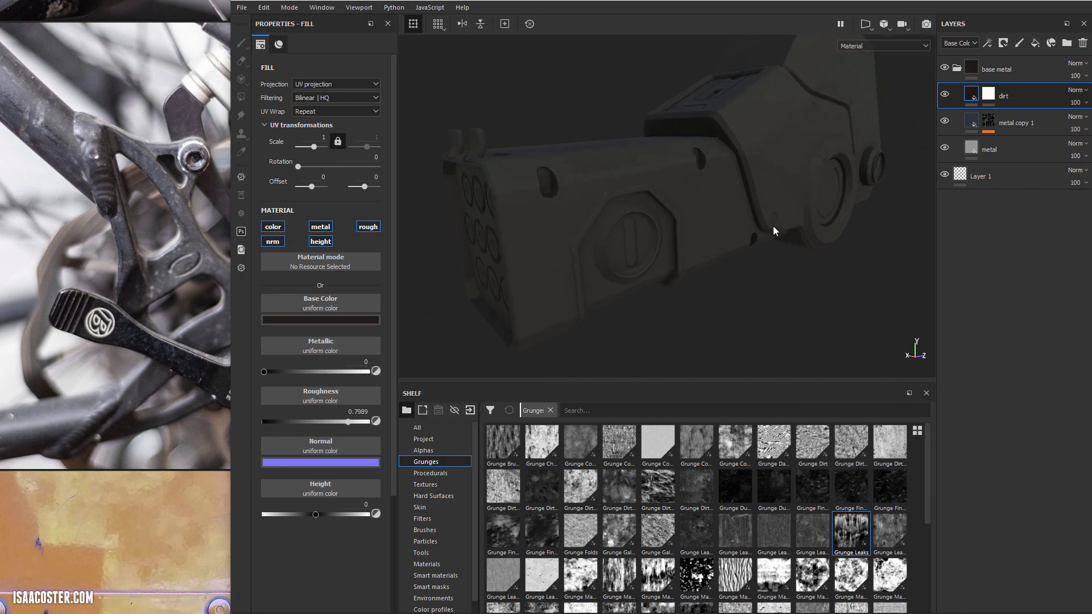
Replace the dirt layer's mask with a black mask.
click(989, 94)
right_click(990, 91)
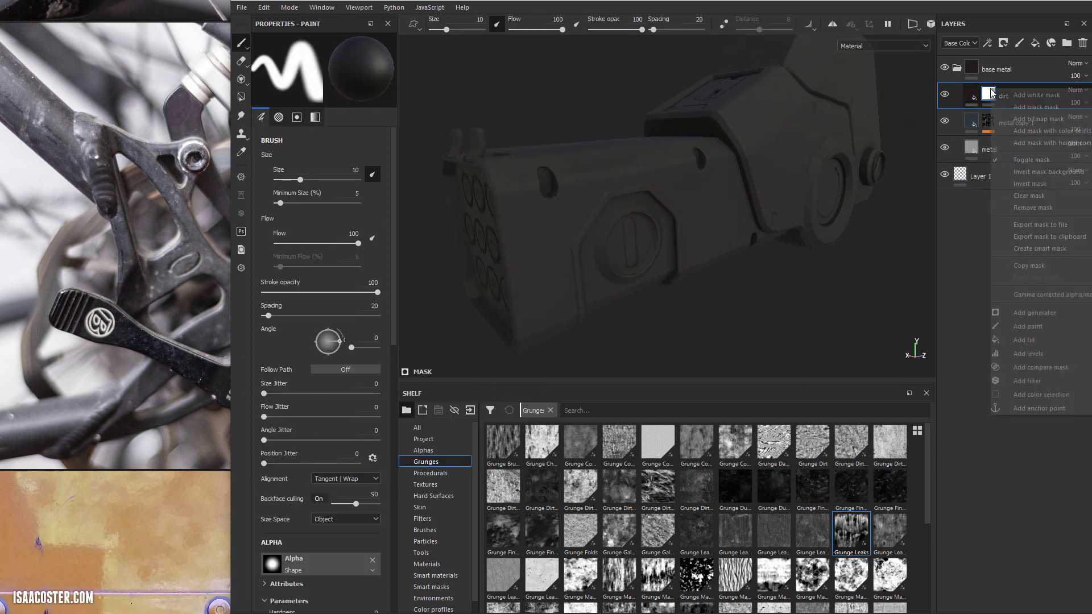
click(1034, 107)
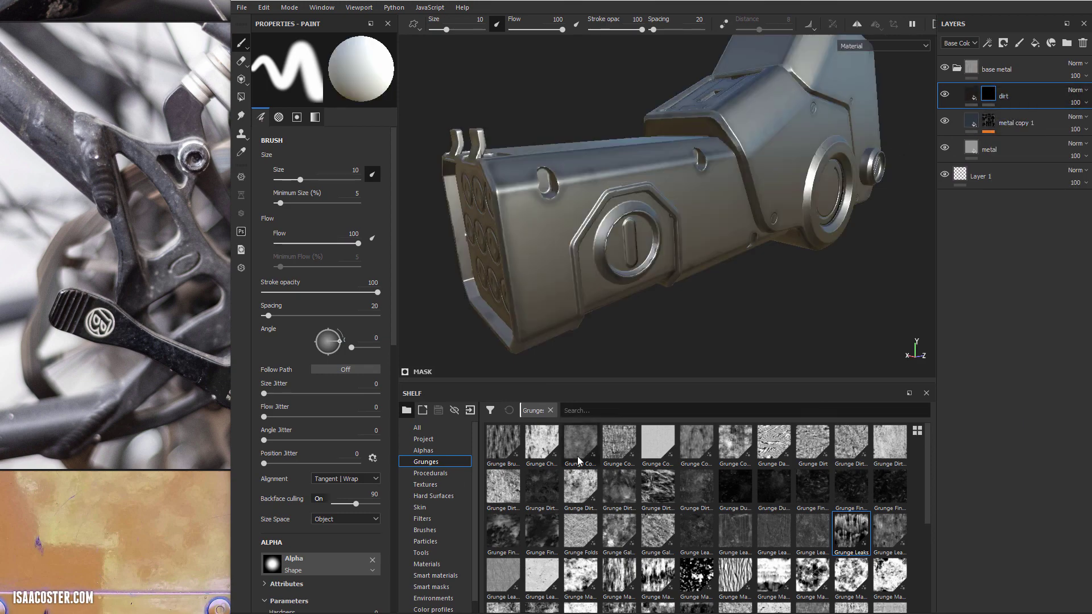
scroll(446, 565, down, 1)
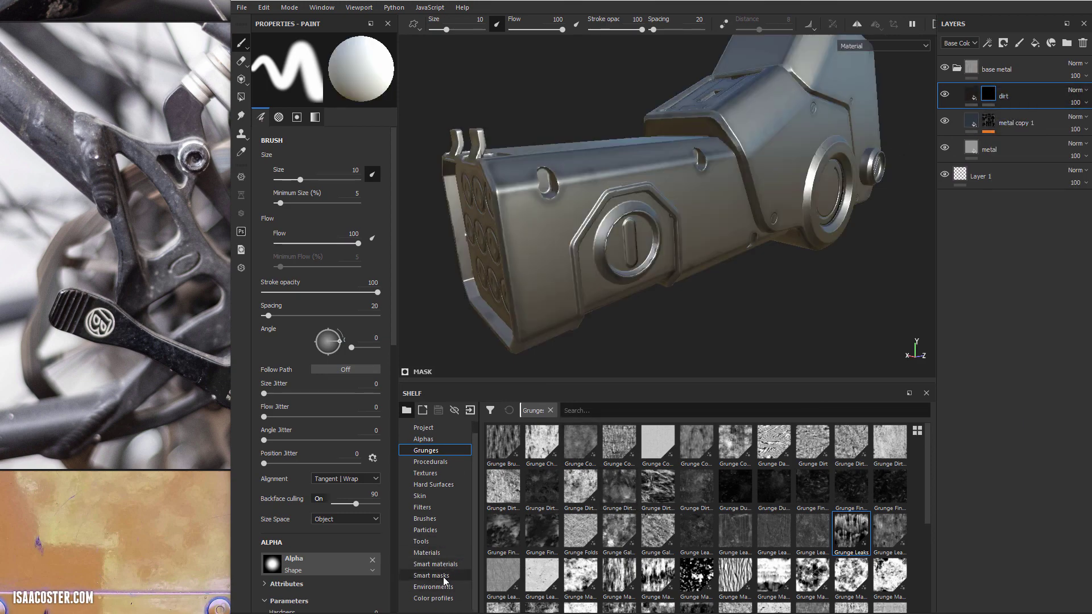
Try the Dirt Cavities and Cavity Rust smart masks on the dirt layer, then remove them.
click(443, 576)
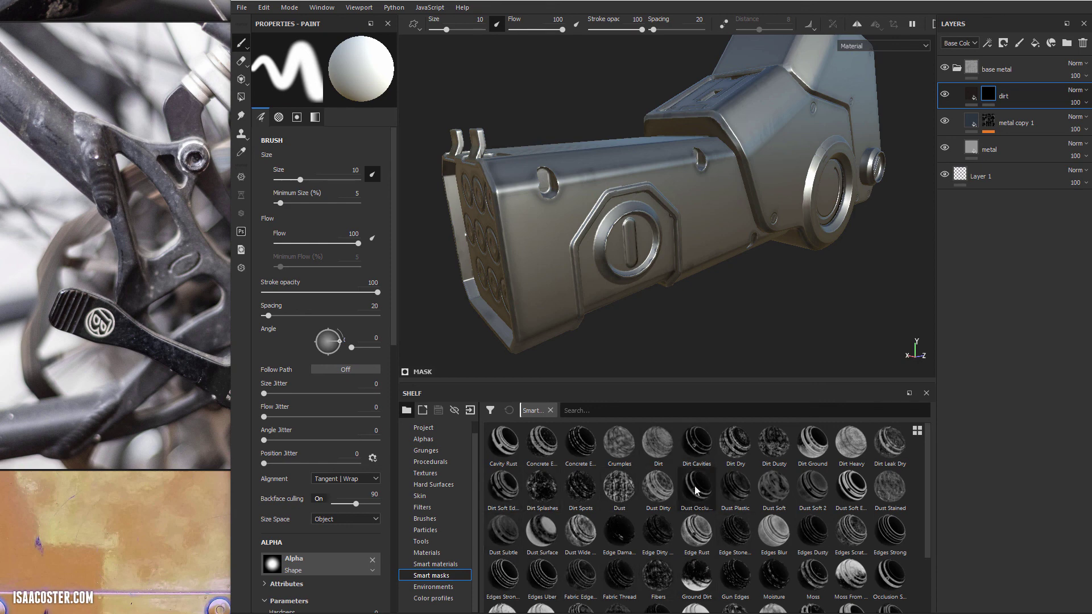
mouse_move(694, 451)
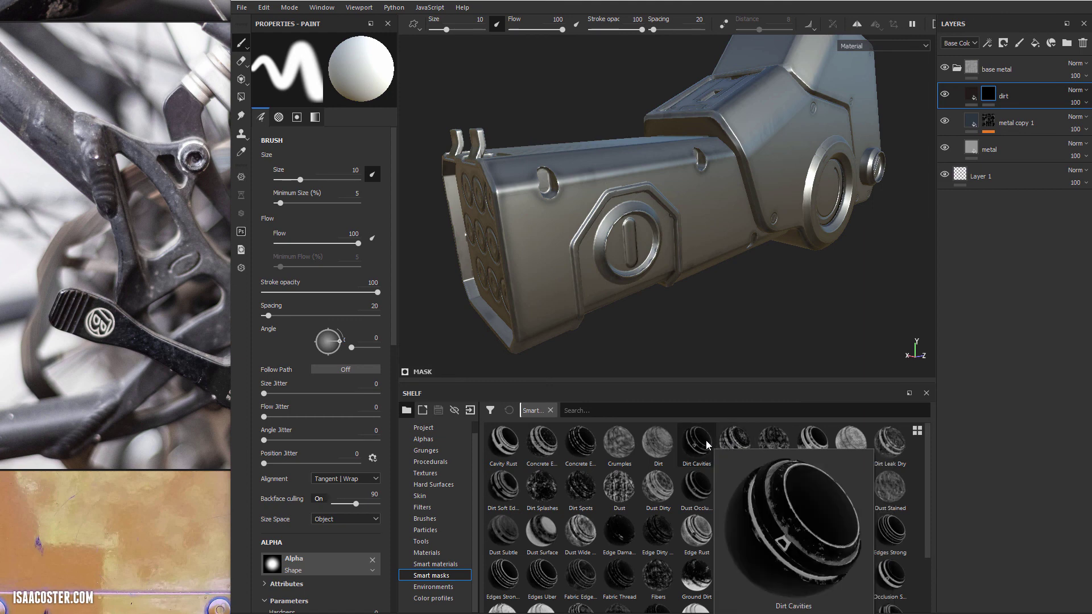
mouse_move(504, 449)
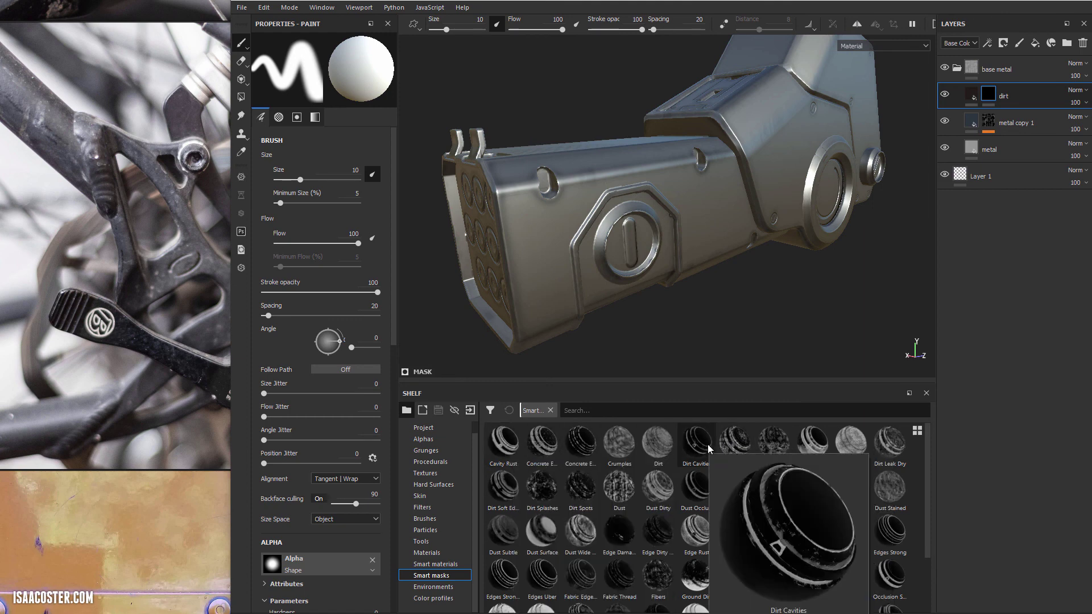
mouse_move(697, 444)
mouse_down()
mouse_move(974, 267)
mouse_move(979, 116)
mouse_move(996, 102)
mouse_up()
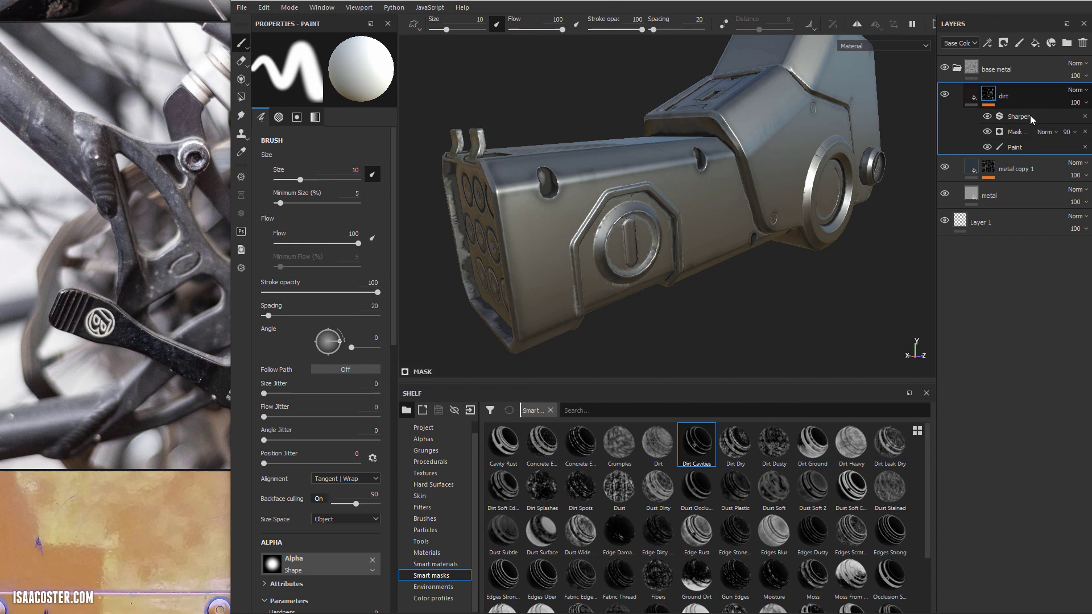
click(1086, 117)
click(1086, 117)
click(1086, 117)
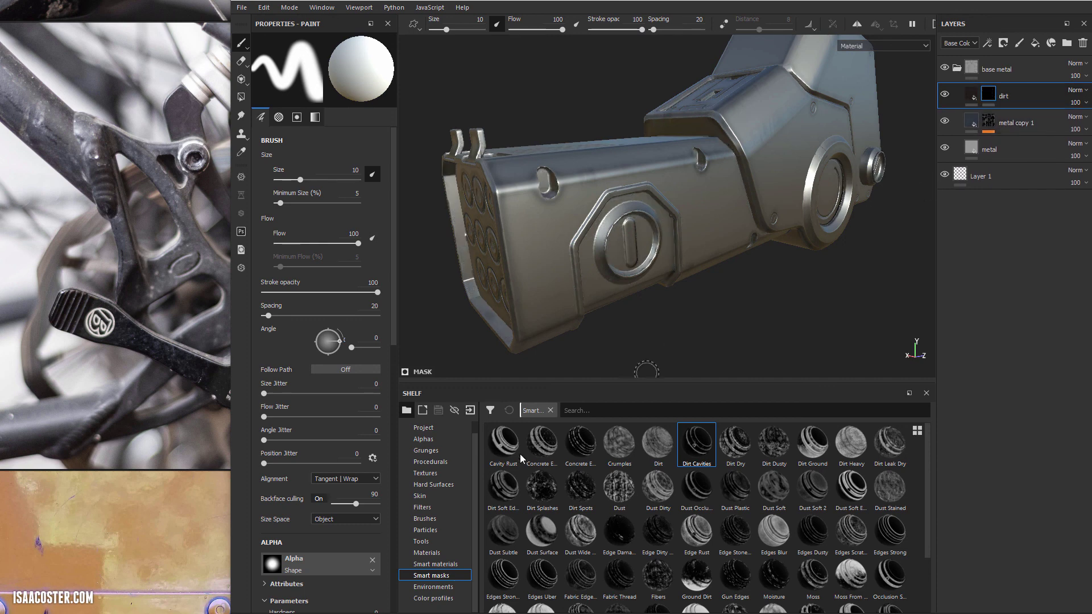
drag(496, 448, 970, 100)
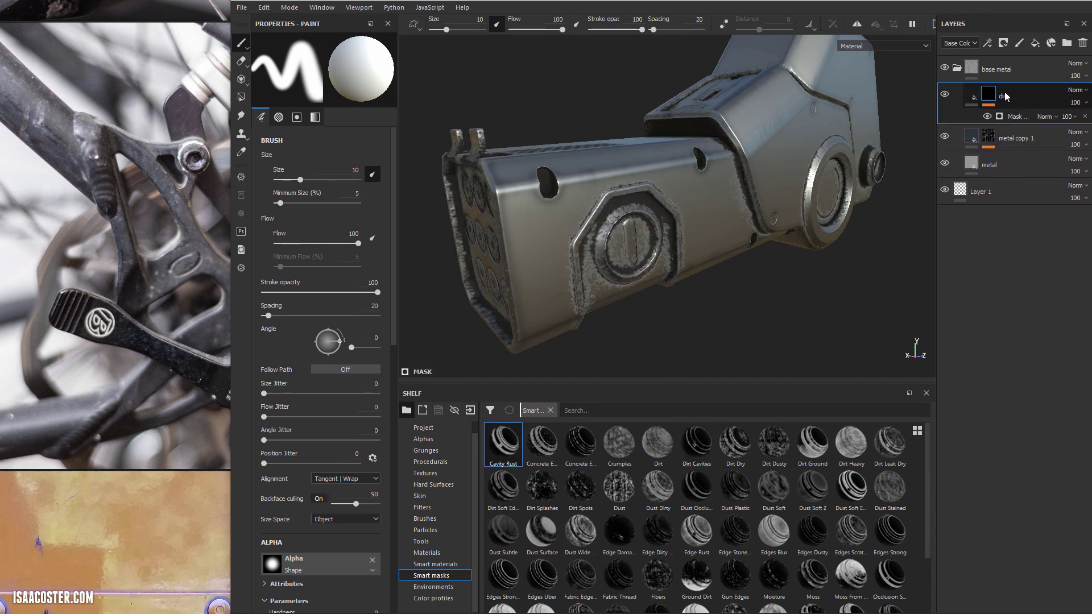
click(1085, 116)
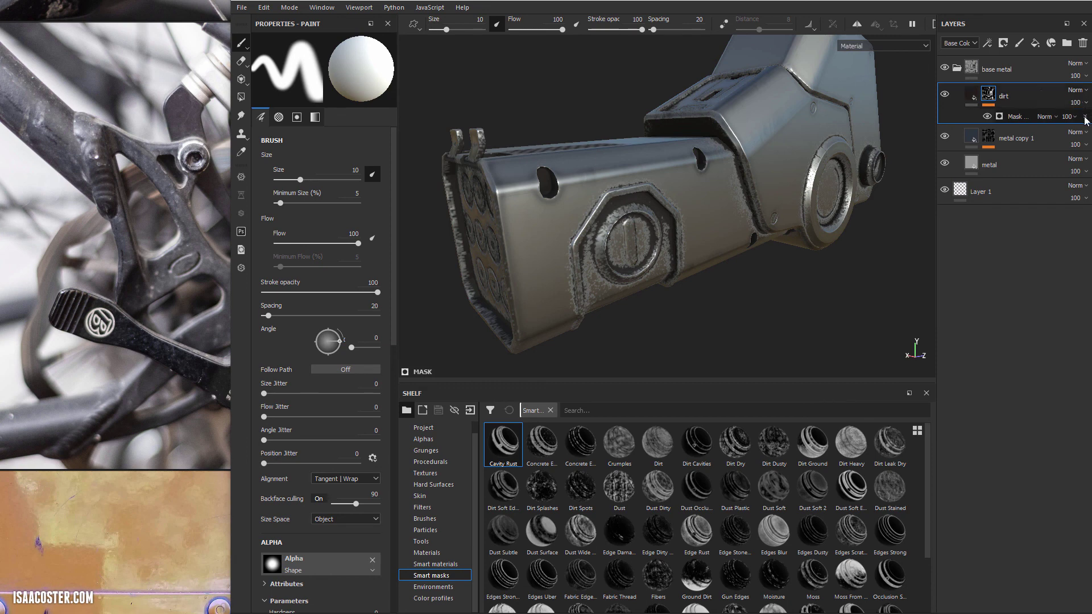
Add a Mask Editor generator to the dirt layer's mask.
right_click(992, 98)
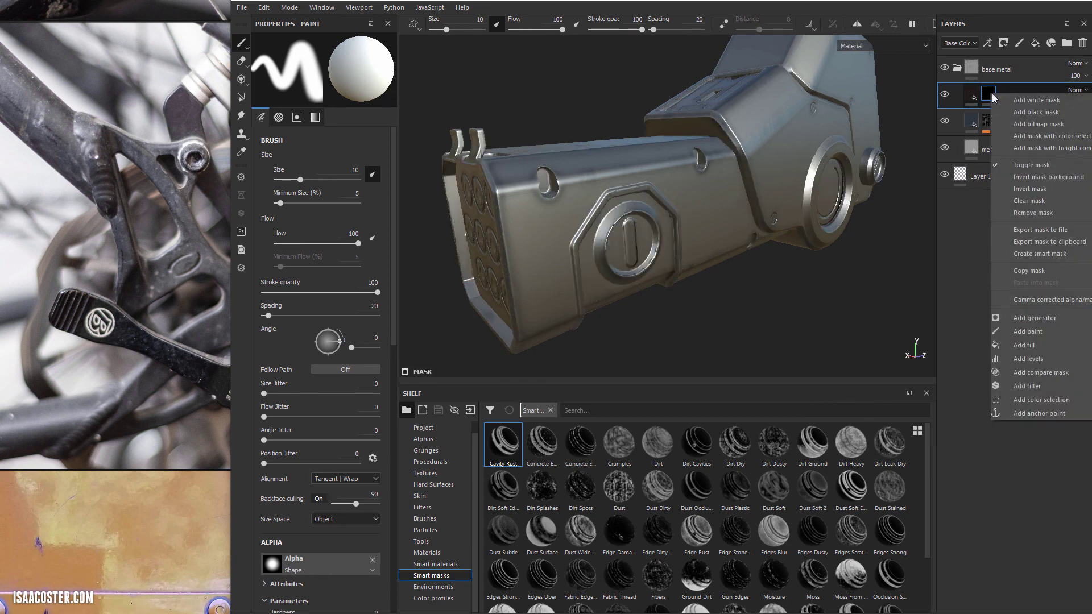
click(1035, 318)
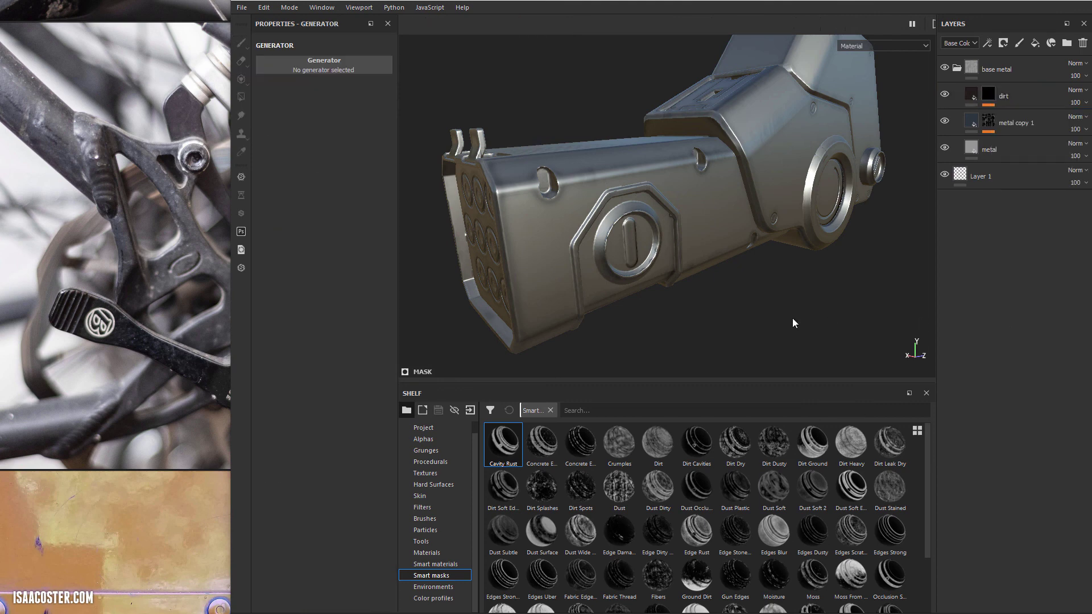
click(308, 65)
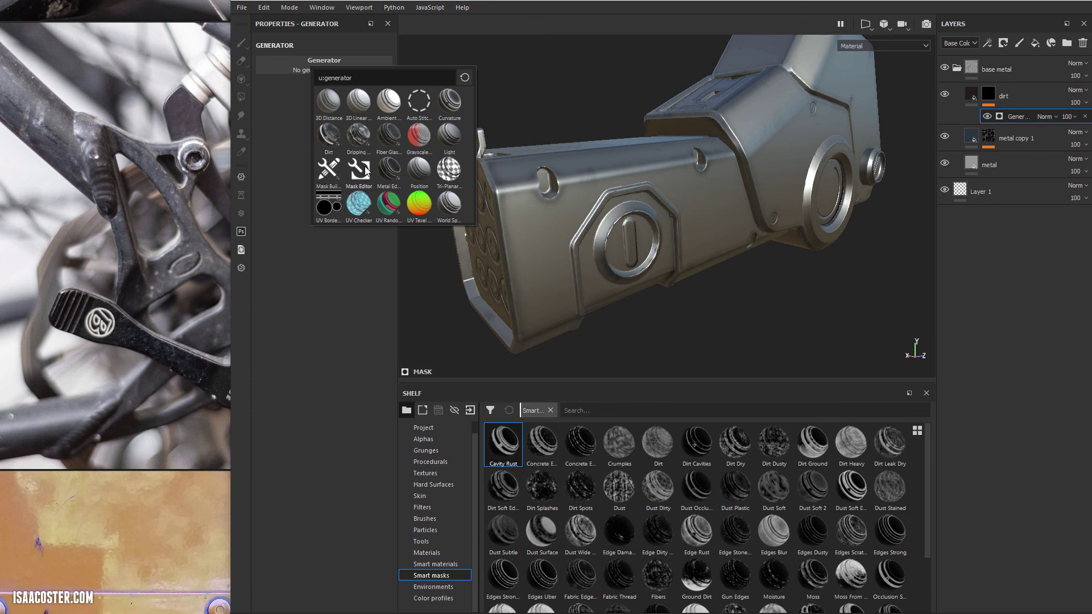
mouse_move(330, 168)
click(359, 173)
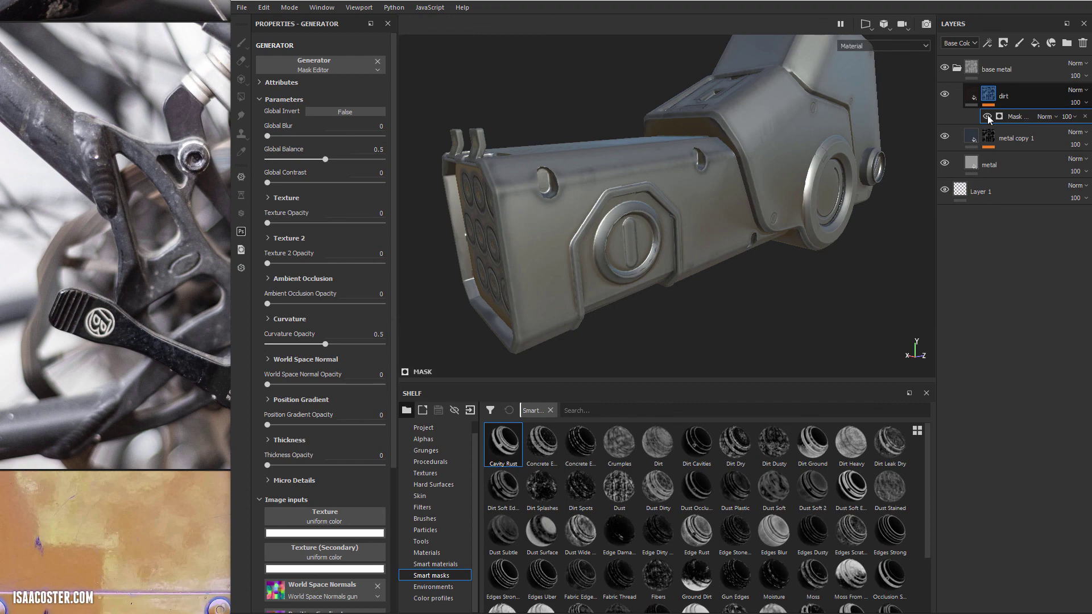
Display the dirt mask alone in the viewport and review the Mask Editor's Texture settings.
key(1)
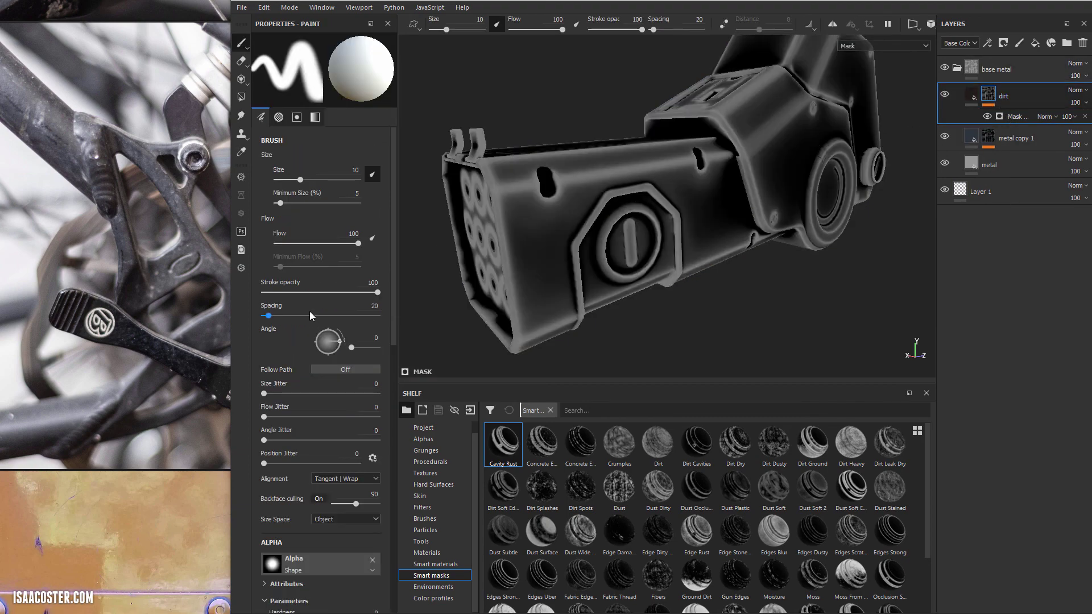
scroll(288, 408, down, 3)
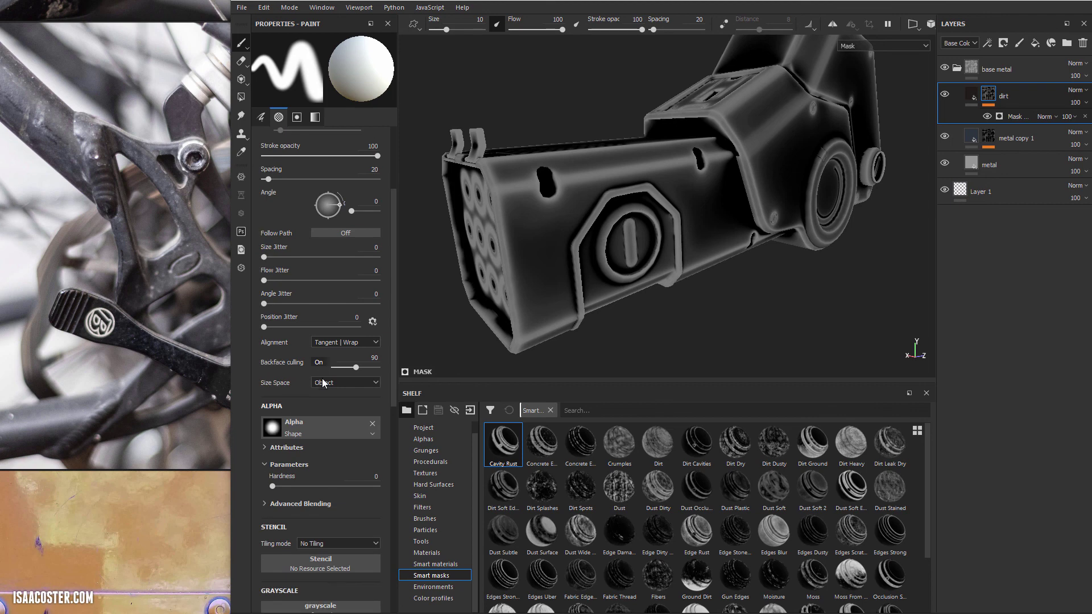
click(1022, 119)
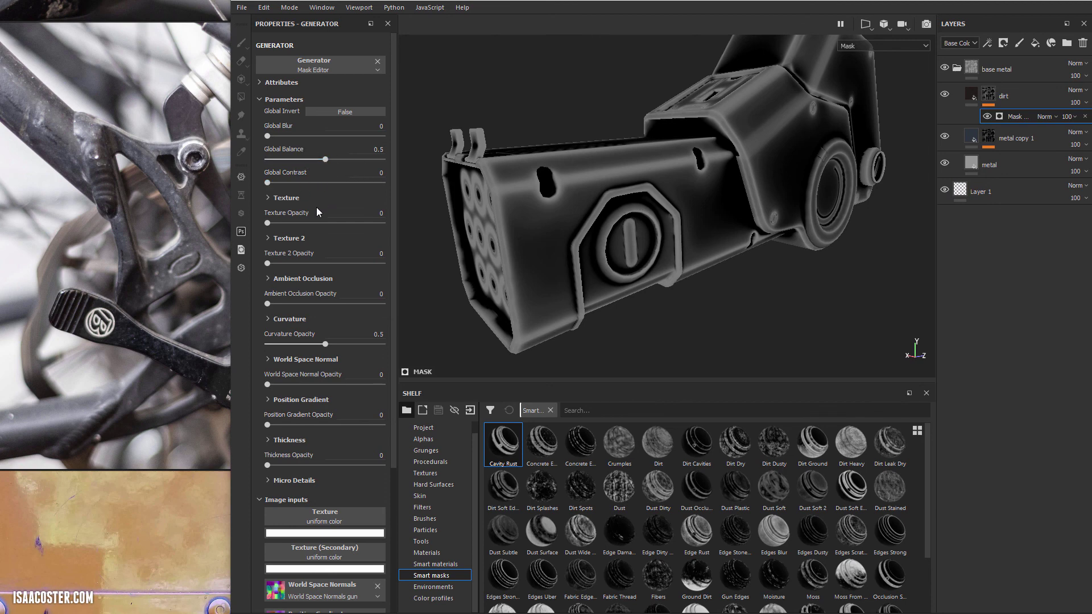
click(268, 198)
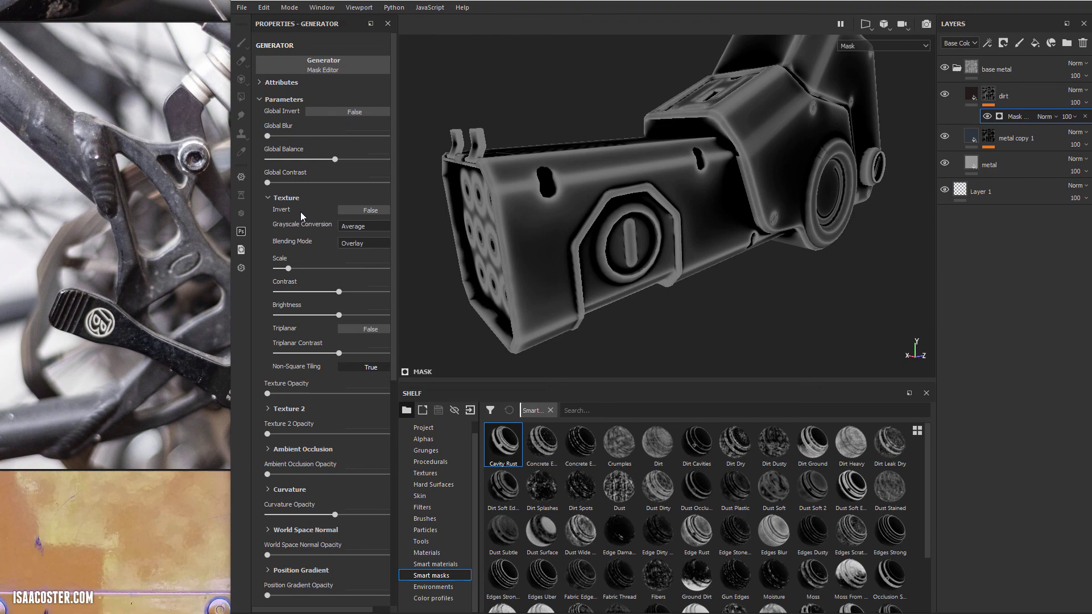
click(267, 197)
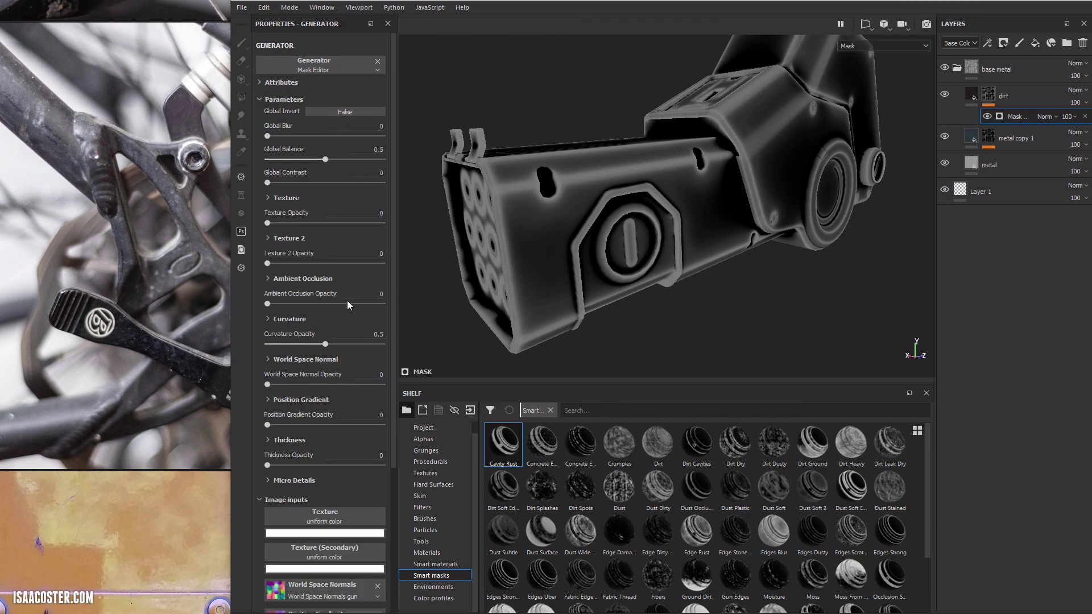
Load Grunge Charcoal into the Mask Editor's Texture input and Grunge Map 004 into Texture (Secondary).
click(436, 450)
drag(540, 447, 356, 517)
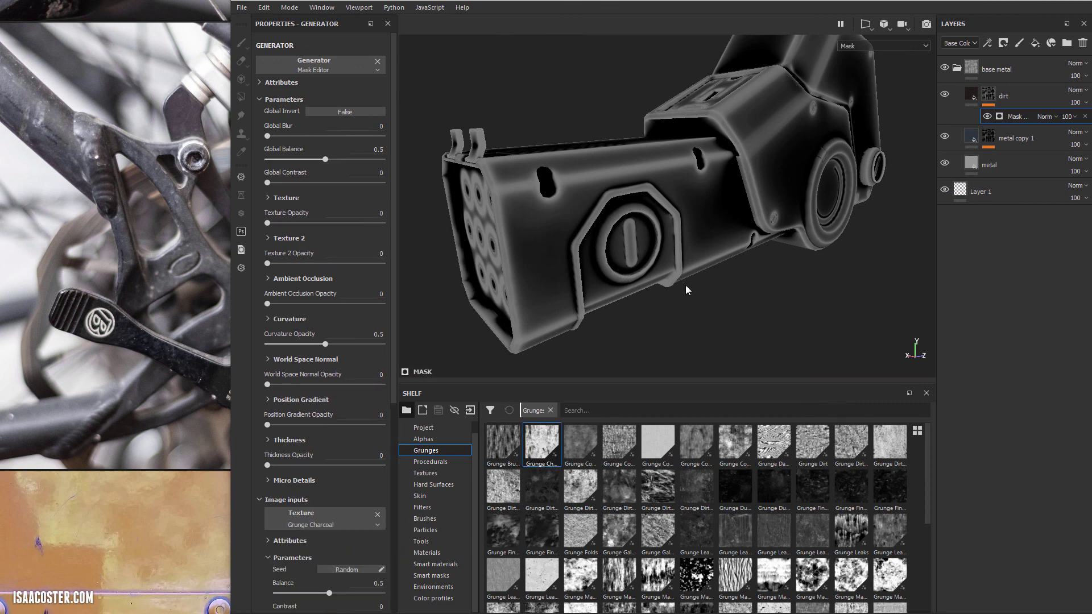
mouse_move(754, 294)
alt+mouse_down()
mouse_move(744, 285)
mouse_move(751, 300)
alt+mouse_up()
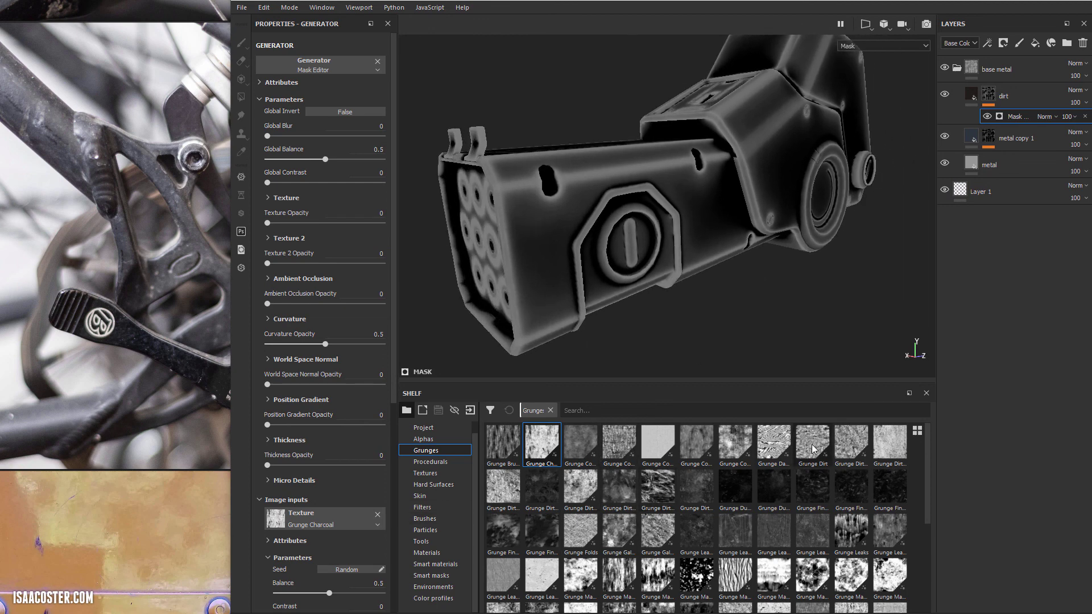
click(697, 577)
scroll(326, 541, down, 5)
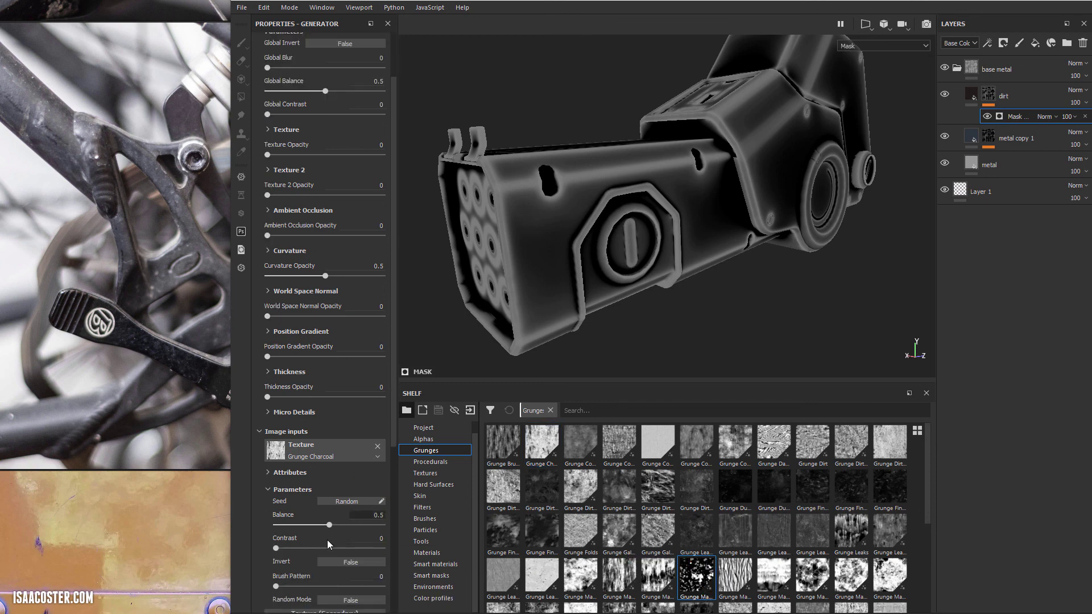
drag(697, 580, 315, 518)
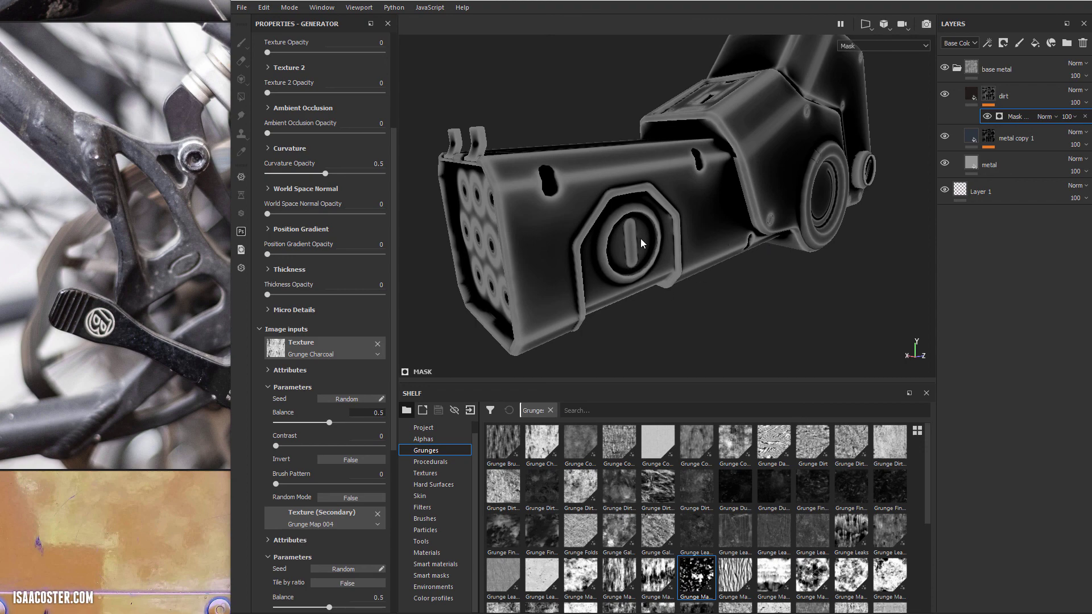
alt+drag(640, 243, 563, 256)
Raise the Texture and Texture 2 opacity sliders to blend both grunges into the dirt mask.
scroll(302, 190, up, 3)
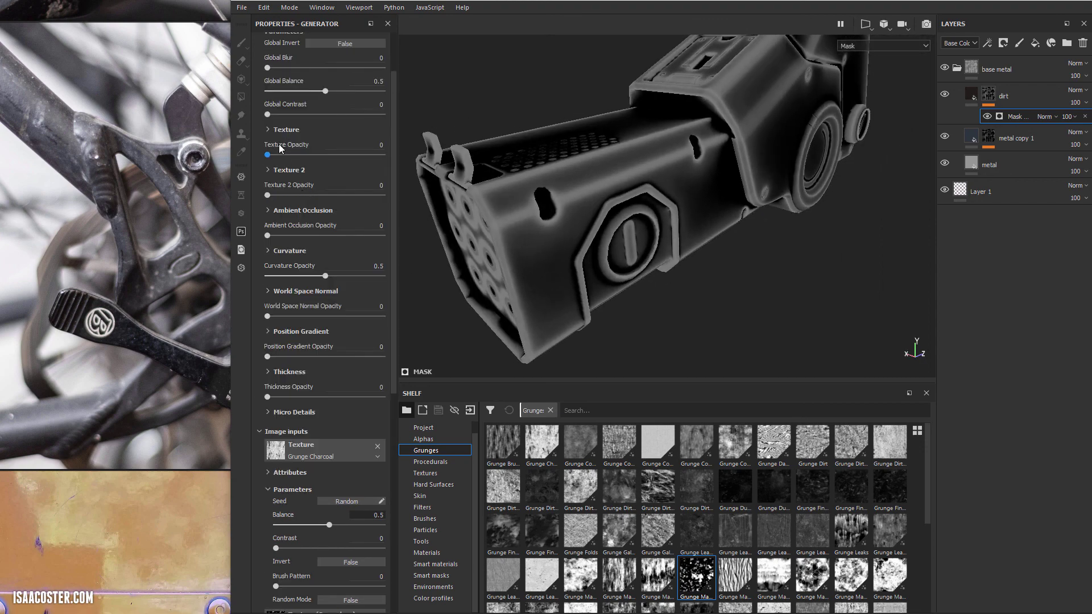
click(323, 154)
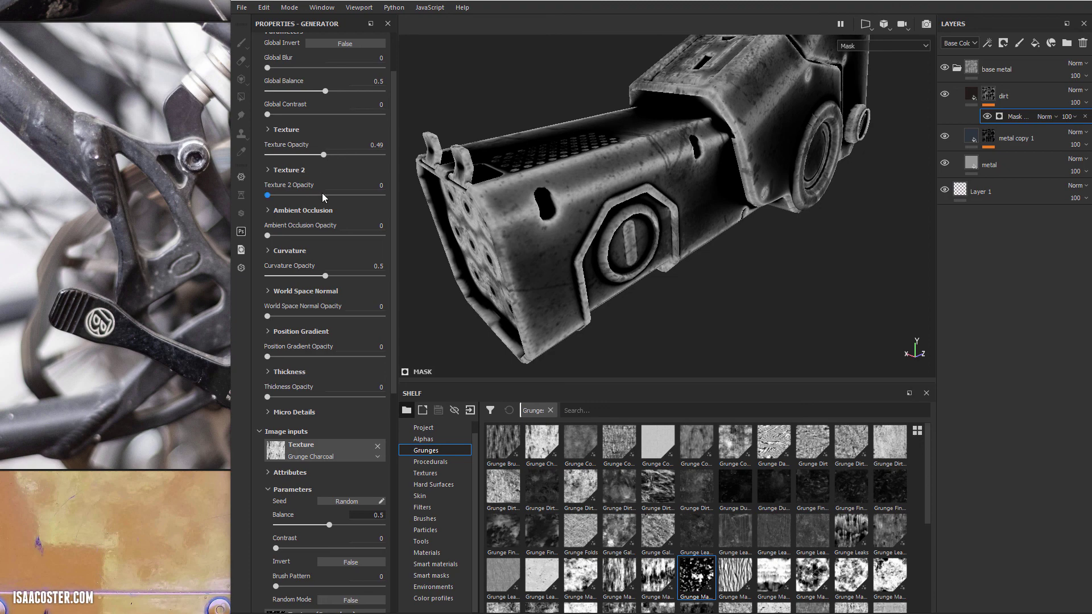
drag(321, 194, 319, 194)
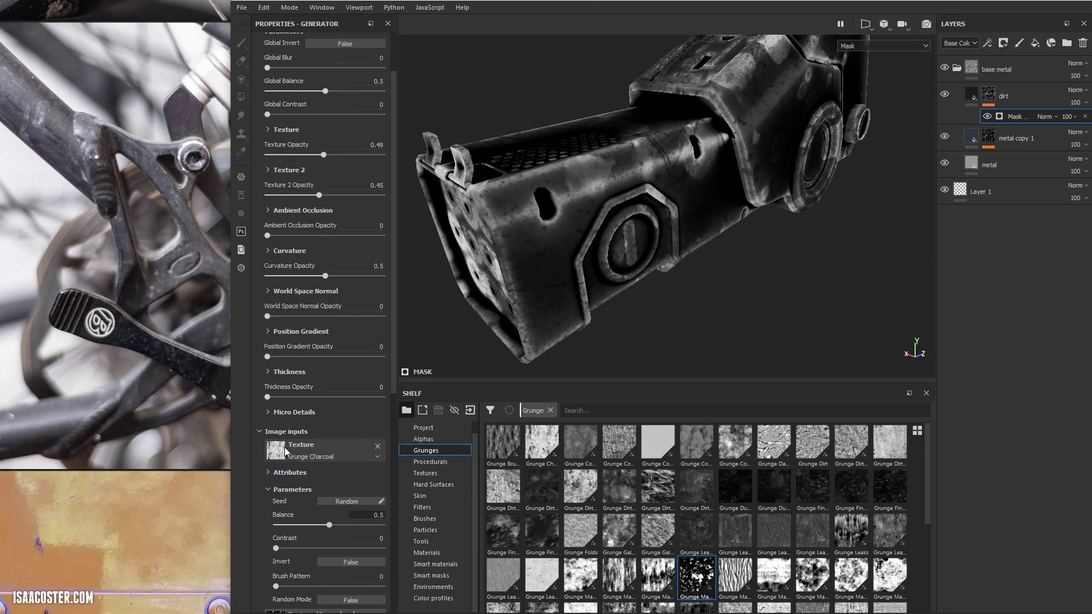
scroll(305, 480, down, 3)
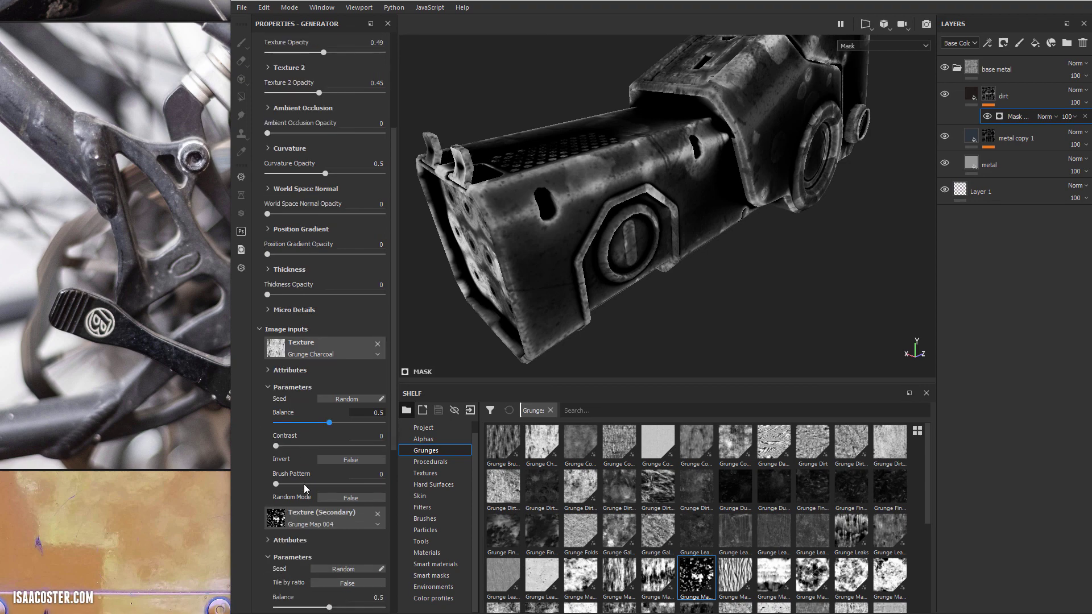
click(267, 540)
scroll(309, 541, down, 5)
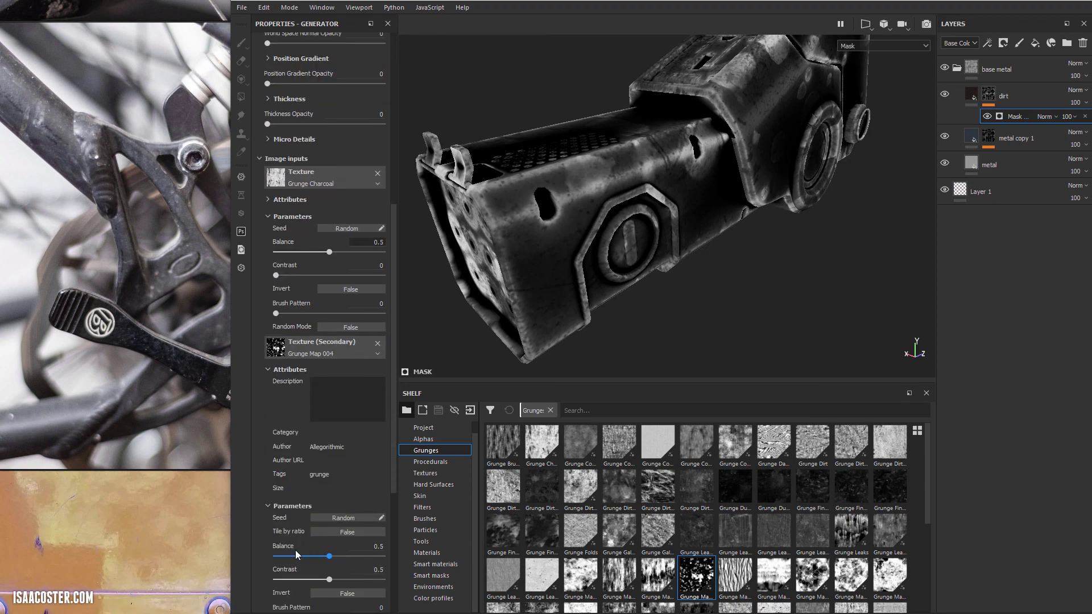
scroll(302, 551, down, 2)
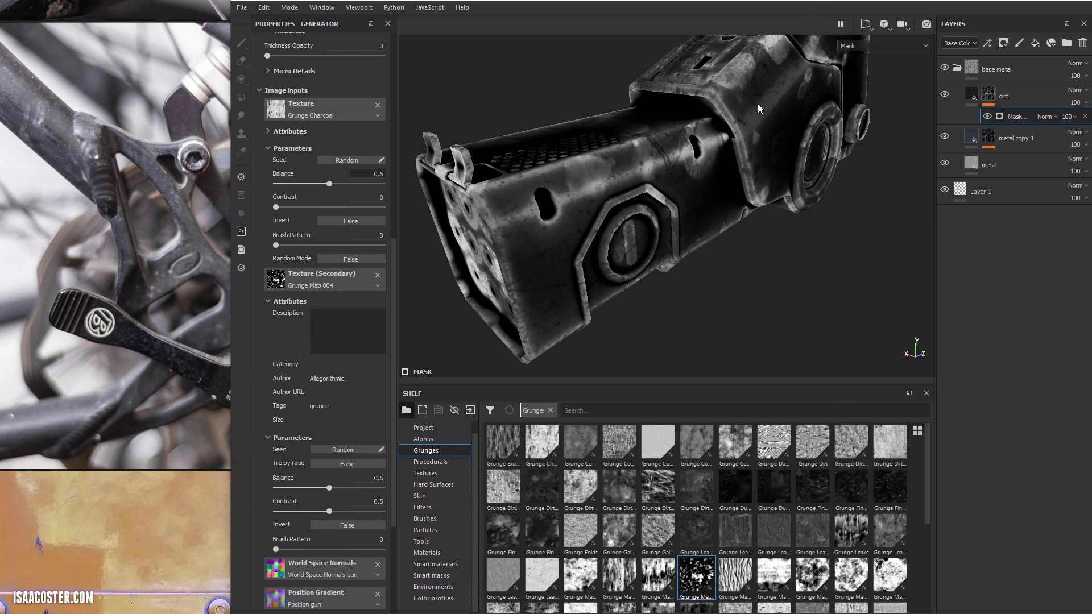
click(268, 301)
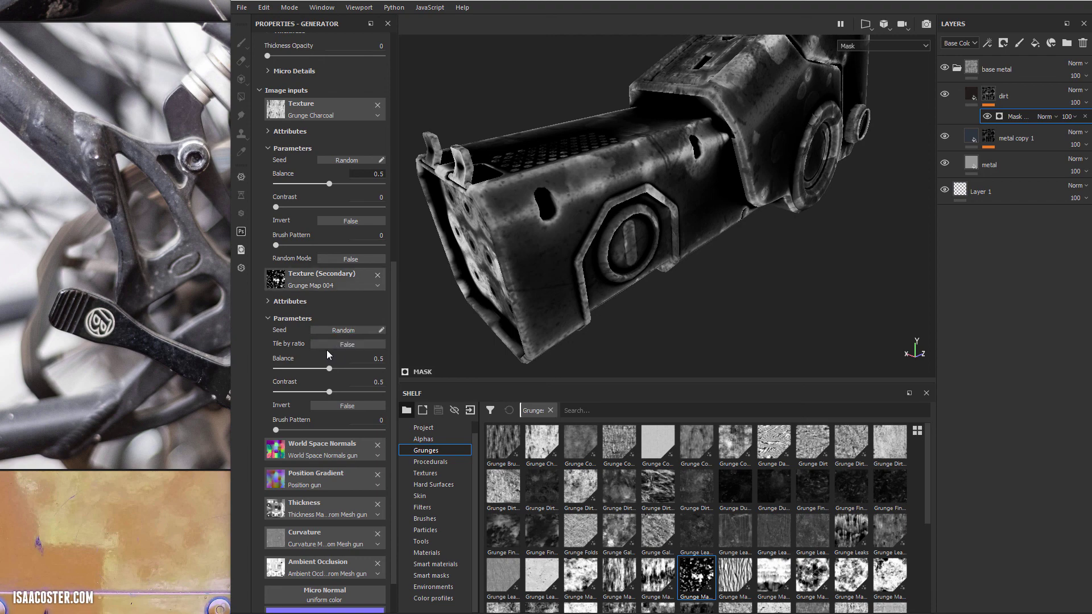
Enlarge Texture 2's scale and settle opacities at 0.42 for Texture and 0.15 for Texture 2.
scroll(302, 317, up, 3)
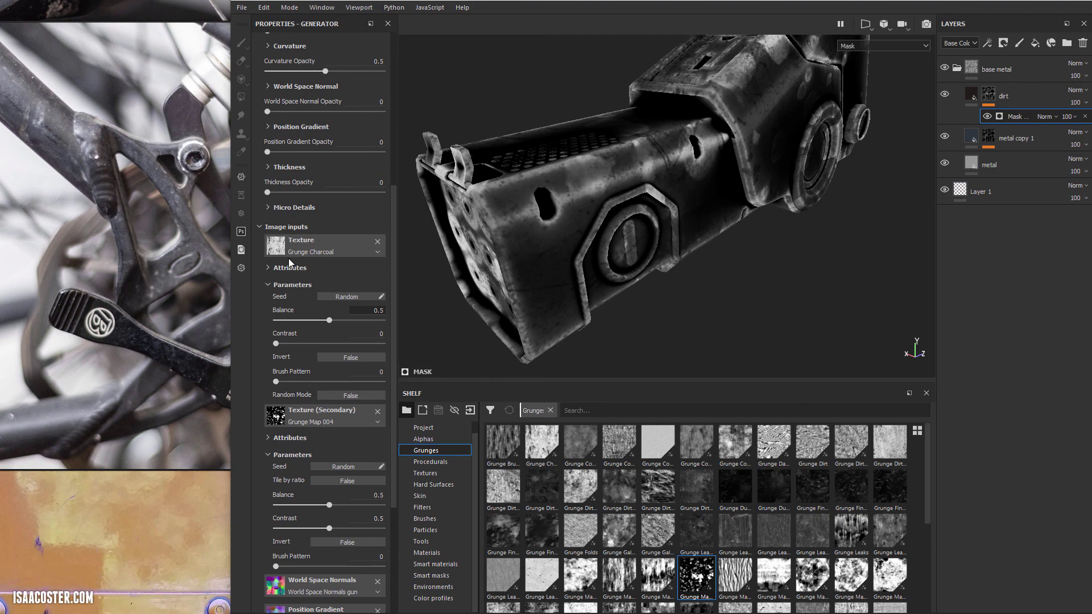
scroll(288, 258, up, 3)
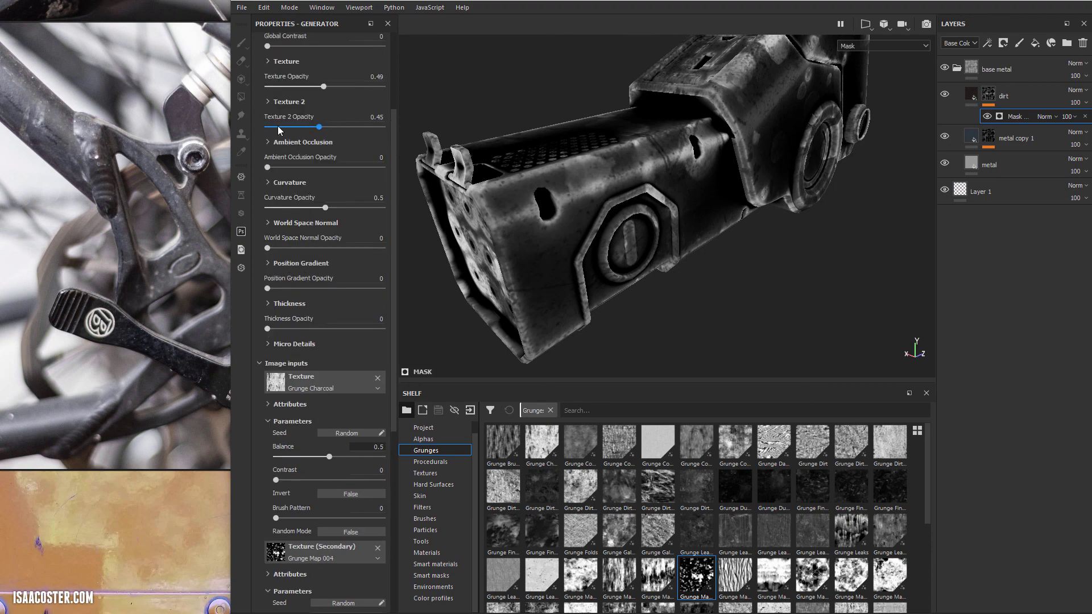
click(267, 101)
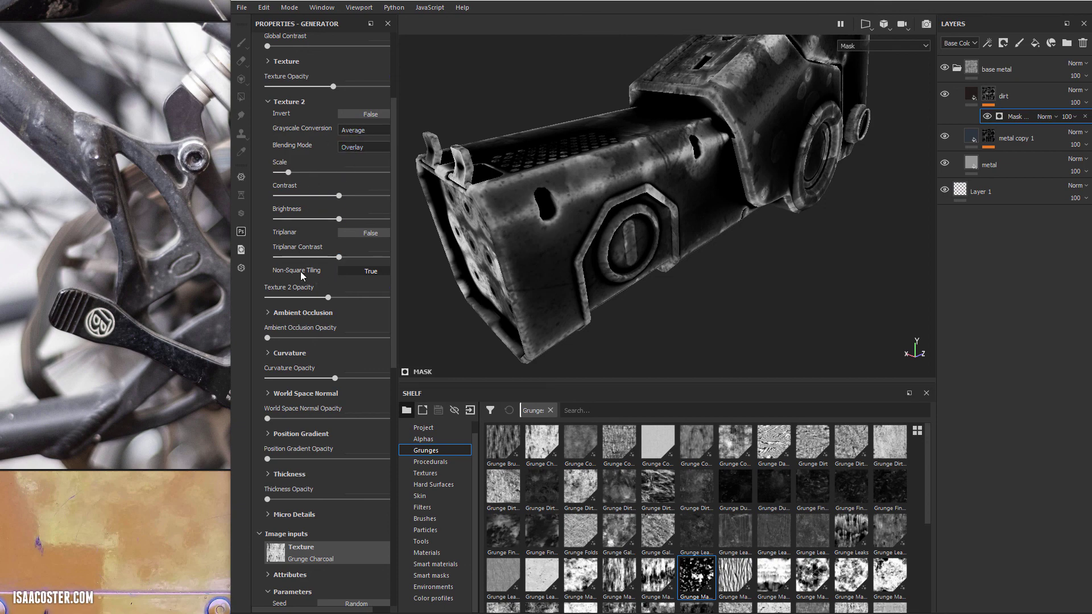
scroll(258, 233, up, 2)
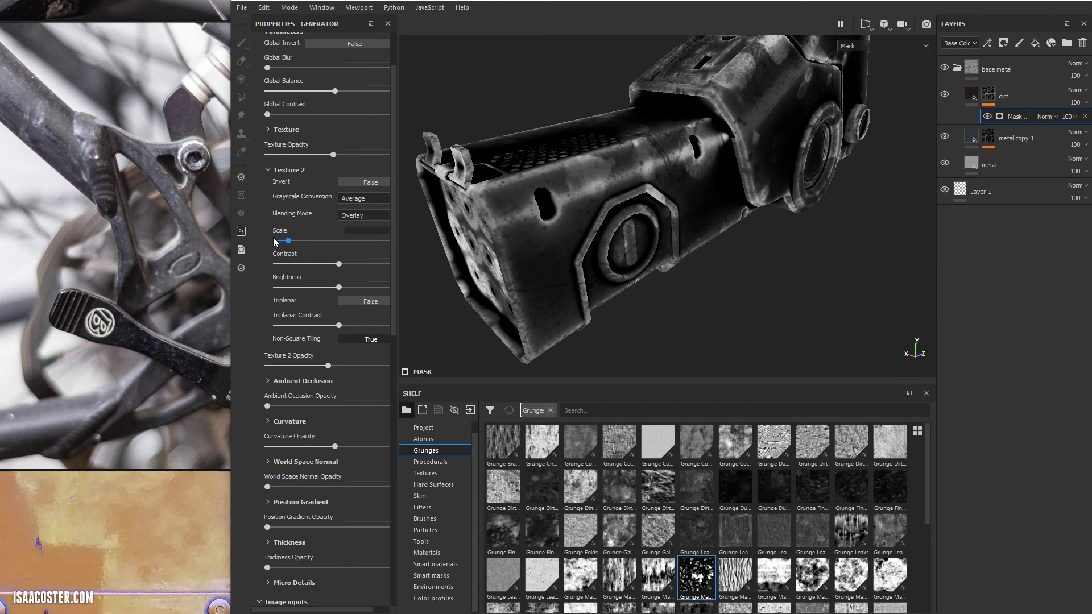
drag(289, 241, 415, 237)
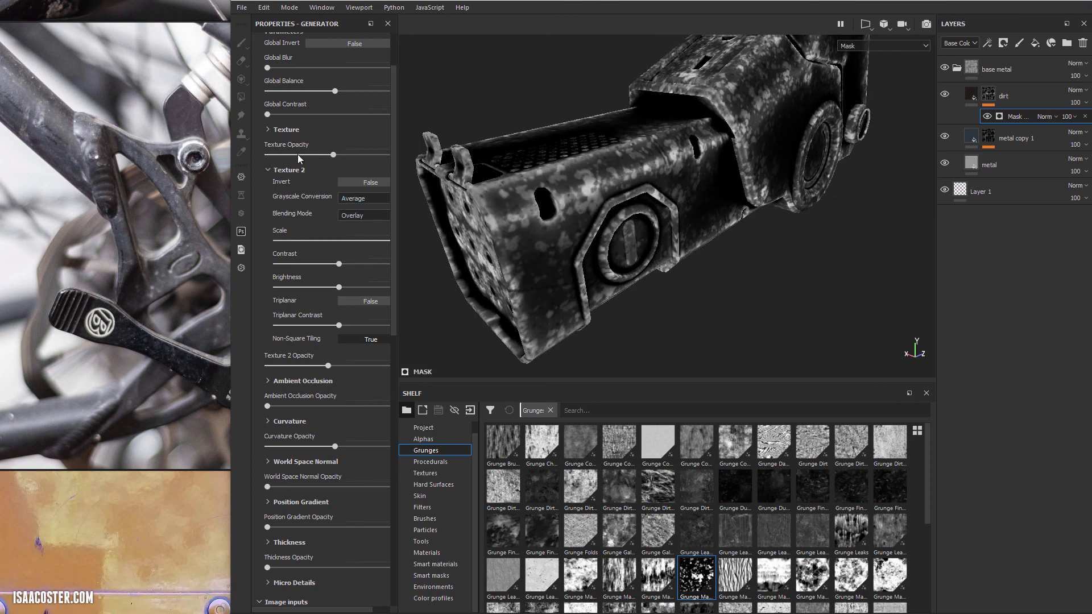
mouse_move(336, 159)
mouse_down()
mouse_move(273, 158)
mouse_move(347, 158)
mouse_move(324, 157)
mouse_up()
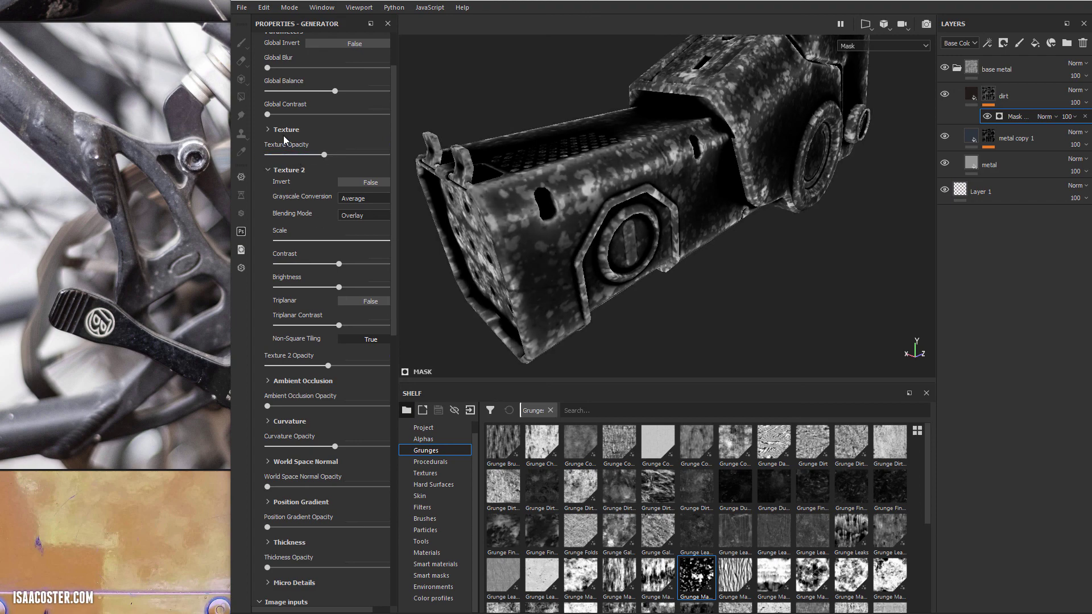
click(268, 170)
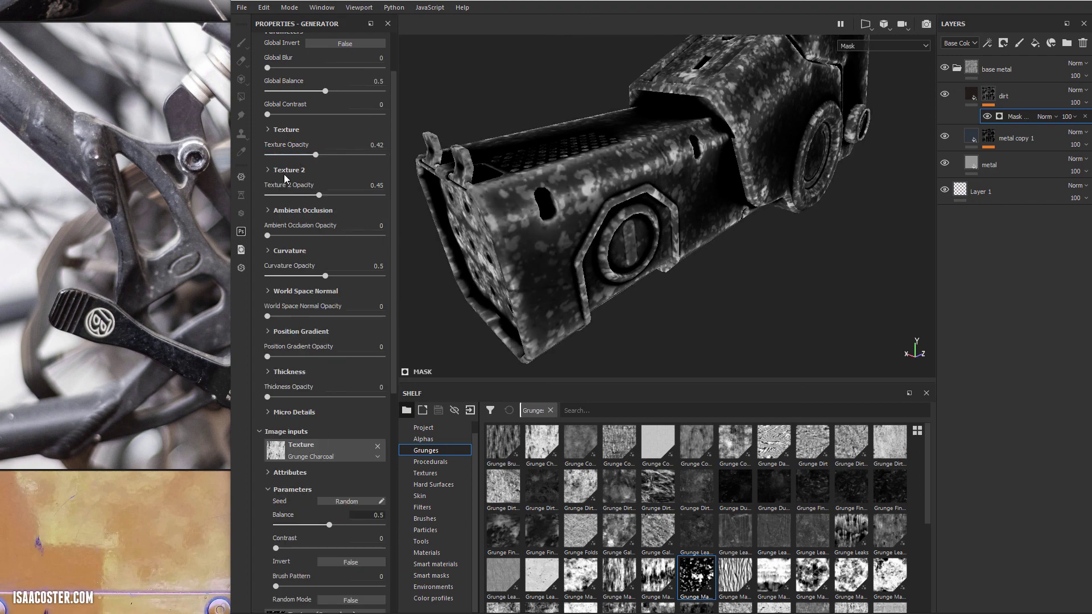
drag(319, 196, 285, 197)
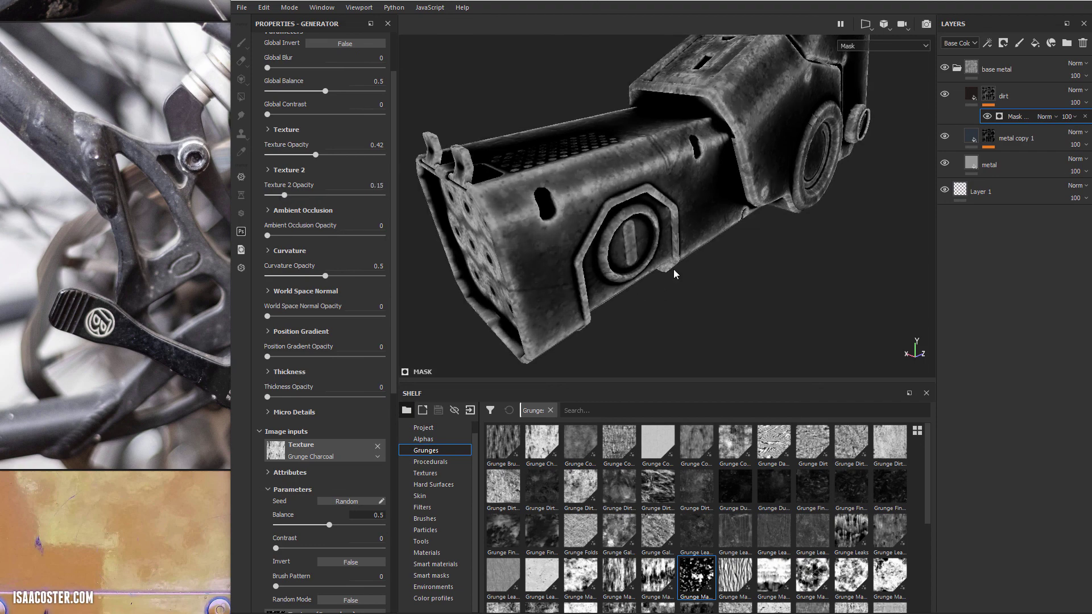
Return to the full material view and lower the metal layer's roughness to 0.2275.
key(m)
alt+drag(714, 280, 604, 227)
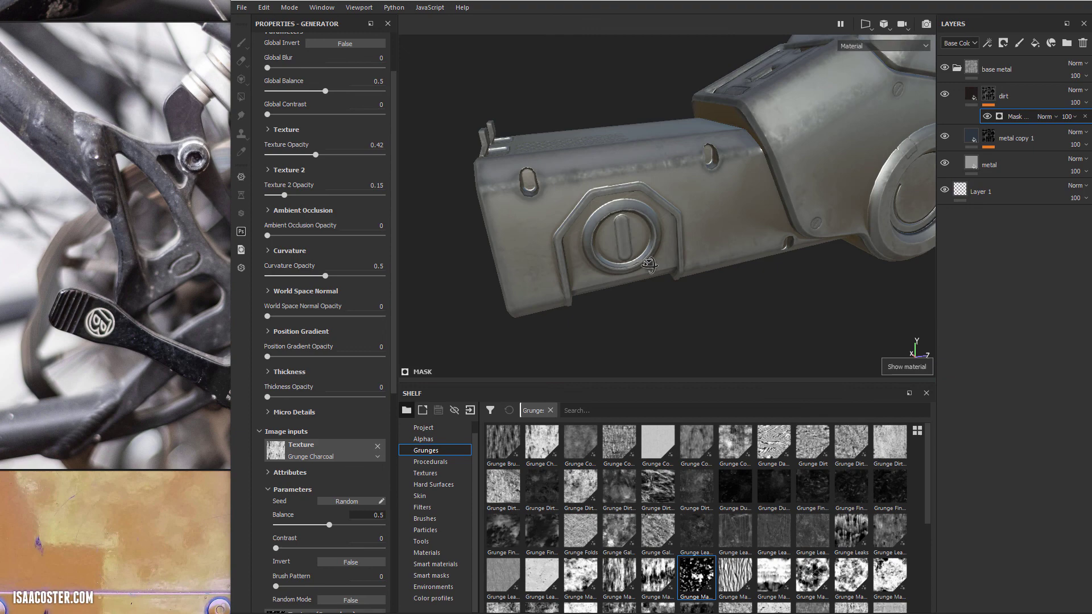
alt+drag(649, 264, 655, 268)
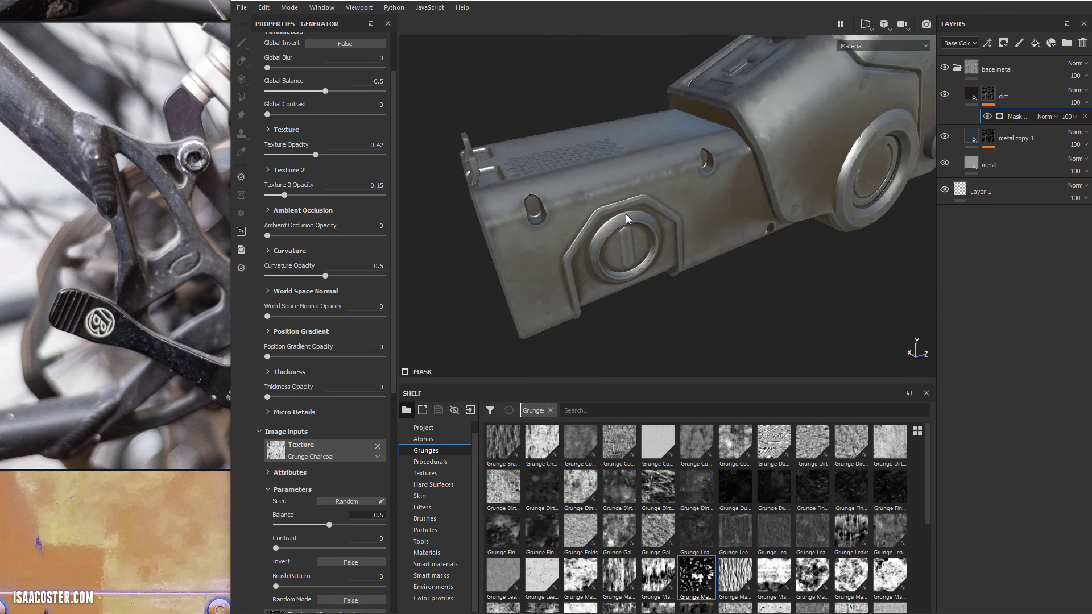
alt+drag(627, 218, 691, 288)
alt+drag(668, 223, 722, 189)
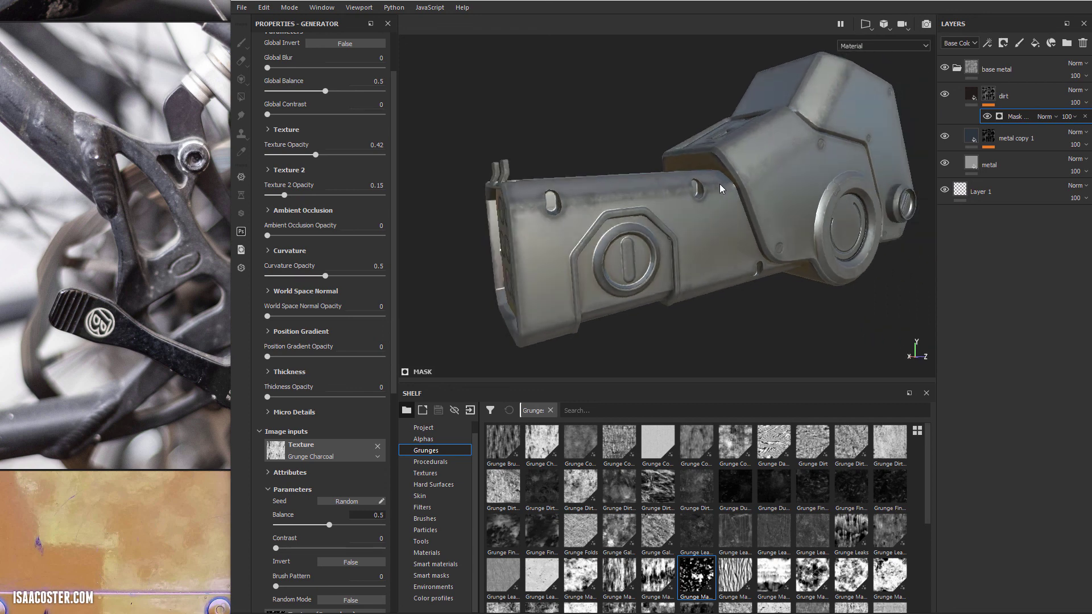
click(973, 165)
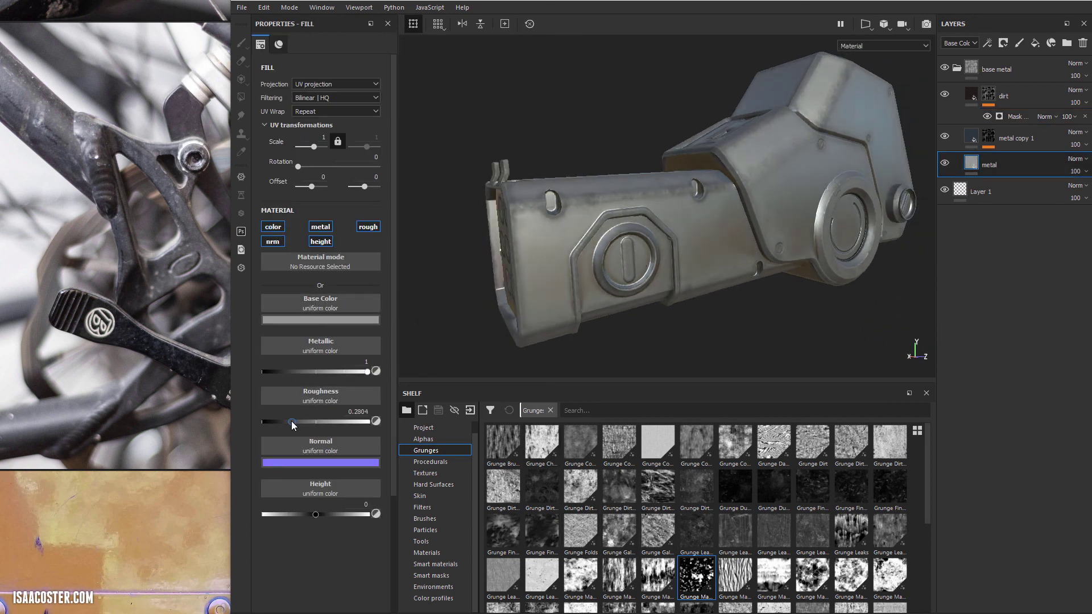
drag(296, 422, 288, 422)
Orbit the part and rotate the environment lighting to check the metal's reflections.
alt+drag(443, 306, 517, 318)
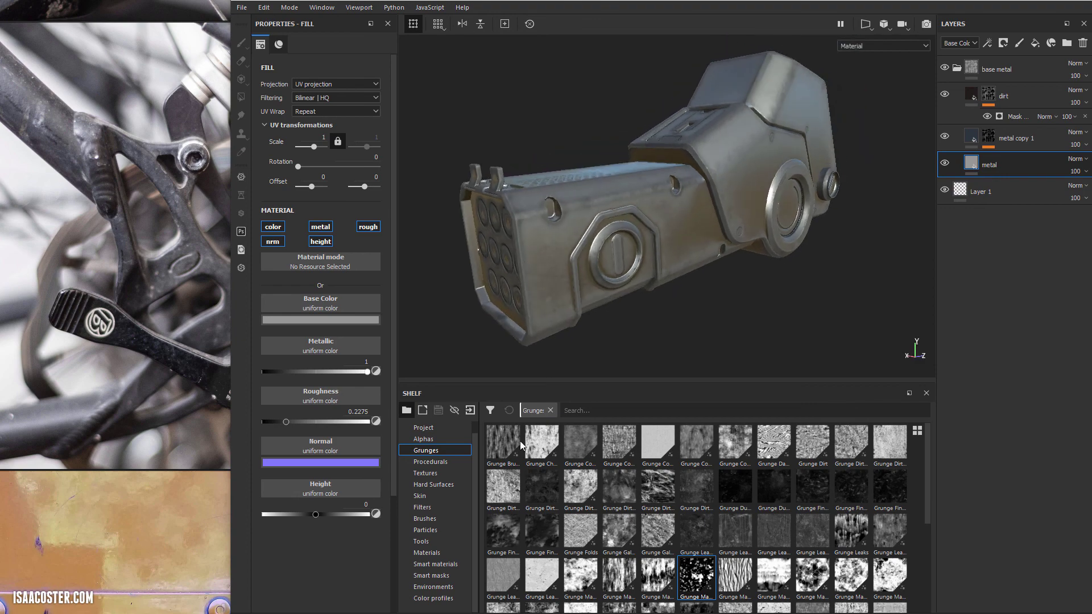
shift+right_drag(656, 234, 529, 231)
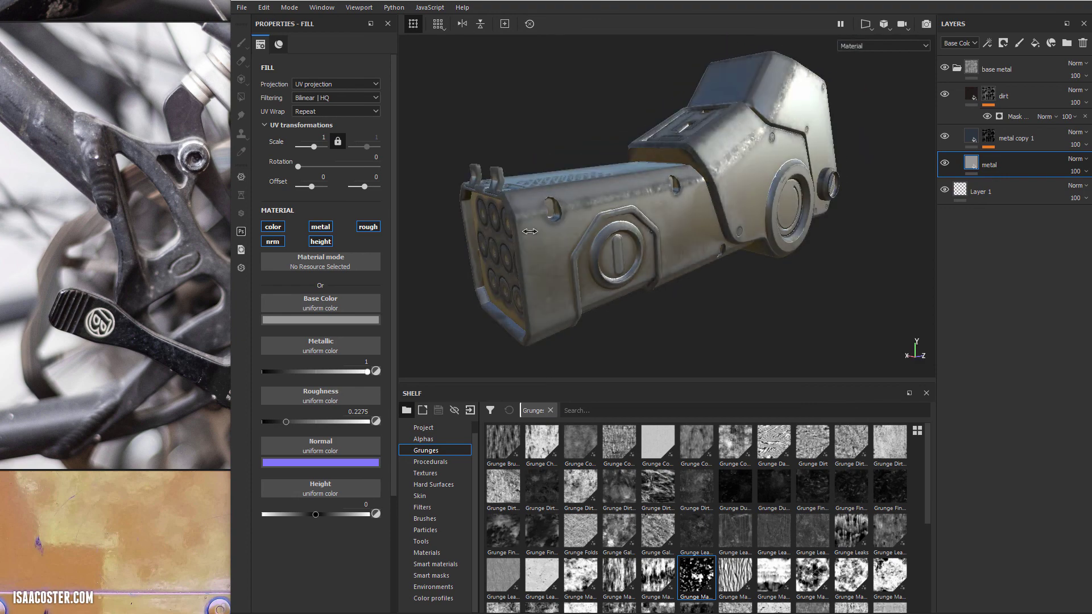
alt+drag(639, 211, 606, 203)
alt+middle_drag(606, 203, 603, 214)
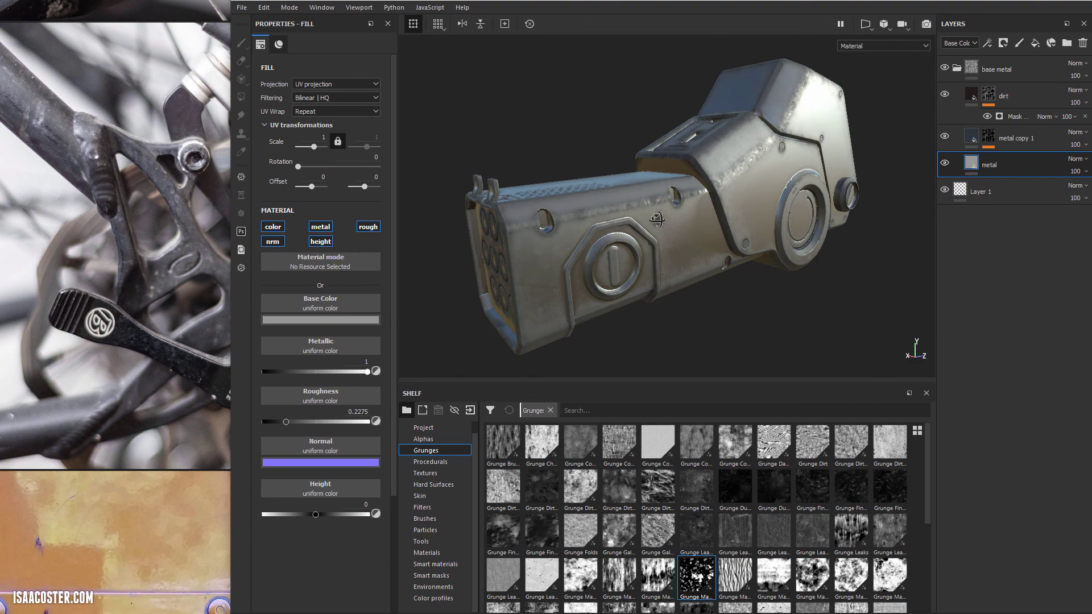
alt+drag(657, 219, 711, 201)
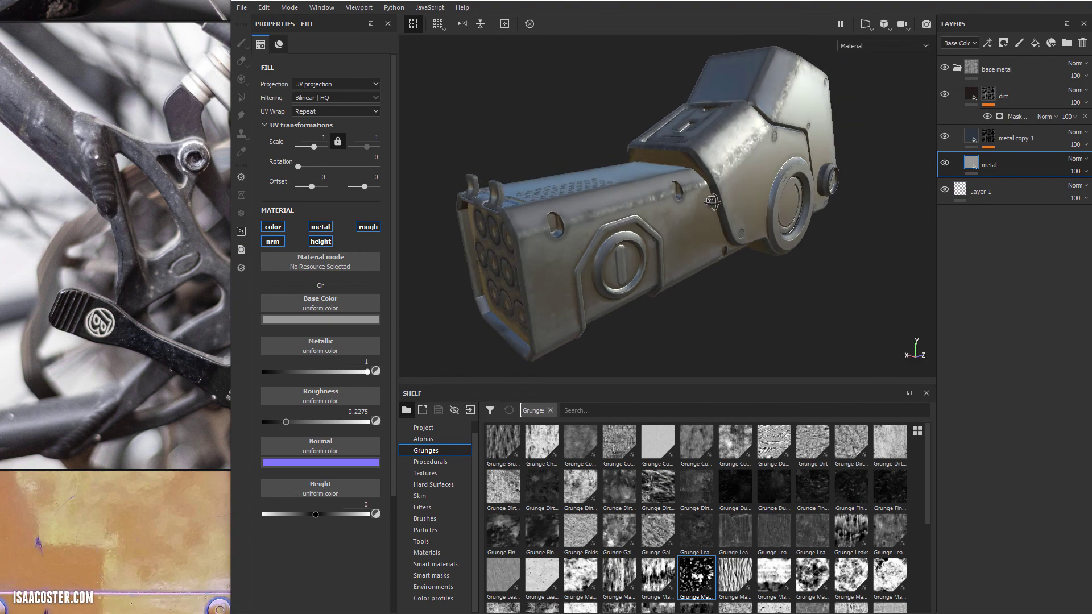
shift+right_drag(700, 202, 695, 204)
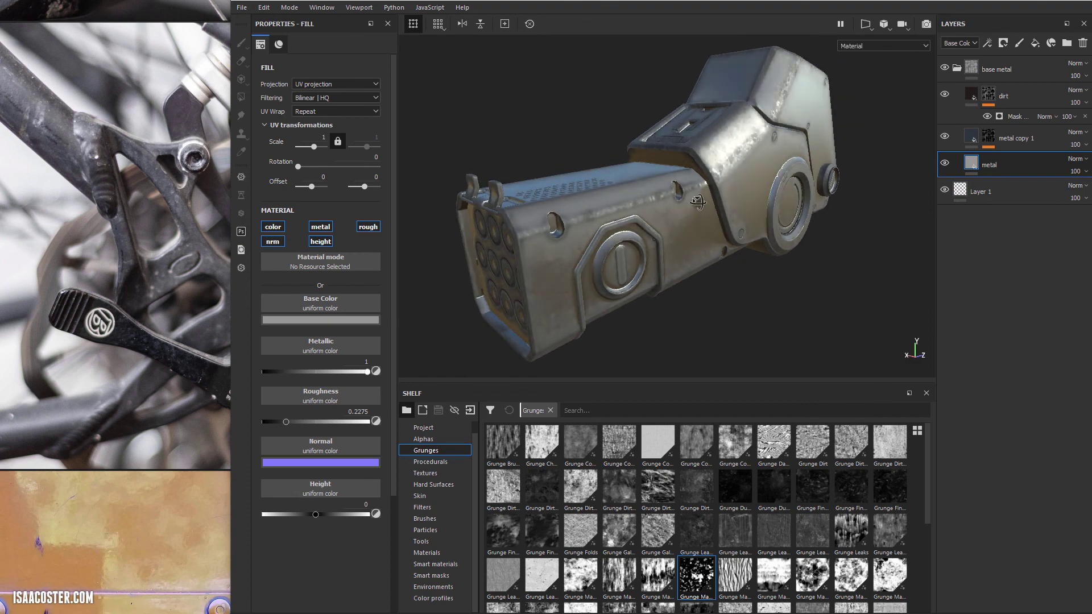
alt+drag(698, 202, 775, 207)
shift+right_drag(755, 201, 697, 200)
alt+drag(697, 200, 633, 169)
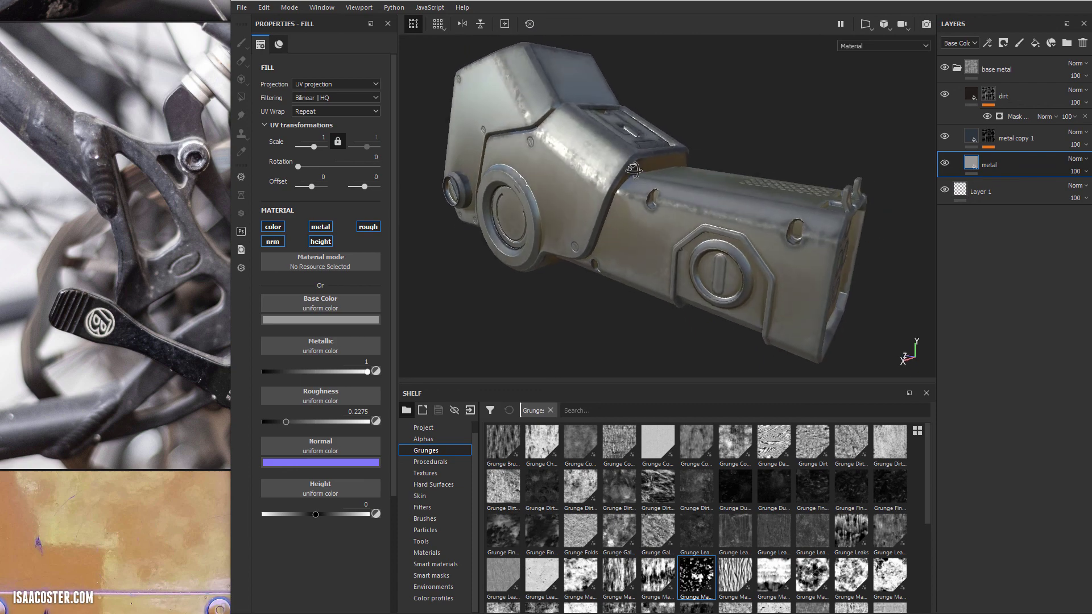